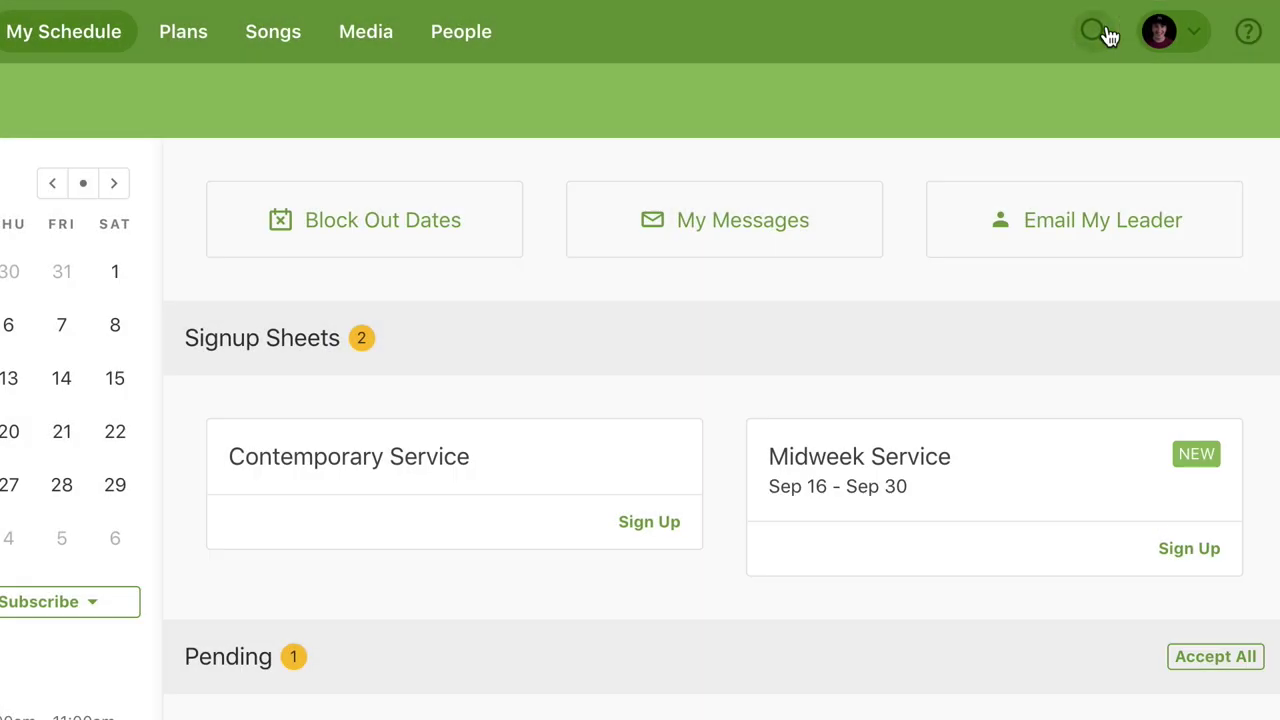
Search for "Good Good" and open the song Good Good Father from the results
left_click(1100, 33)
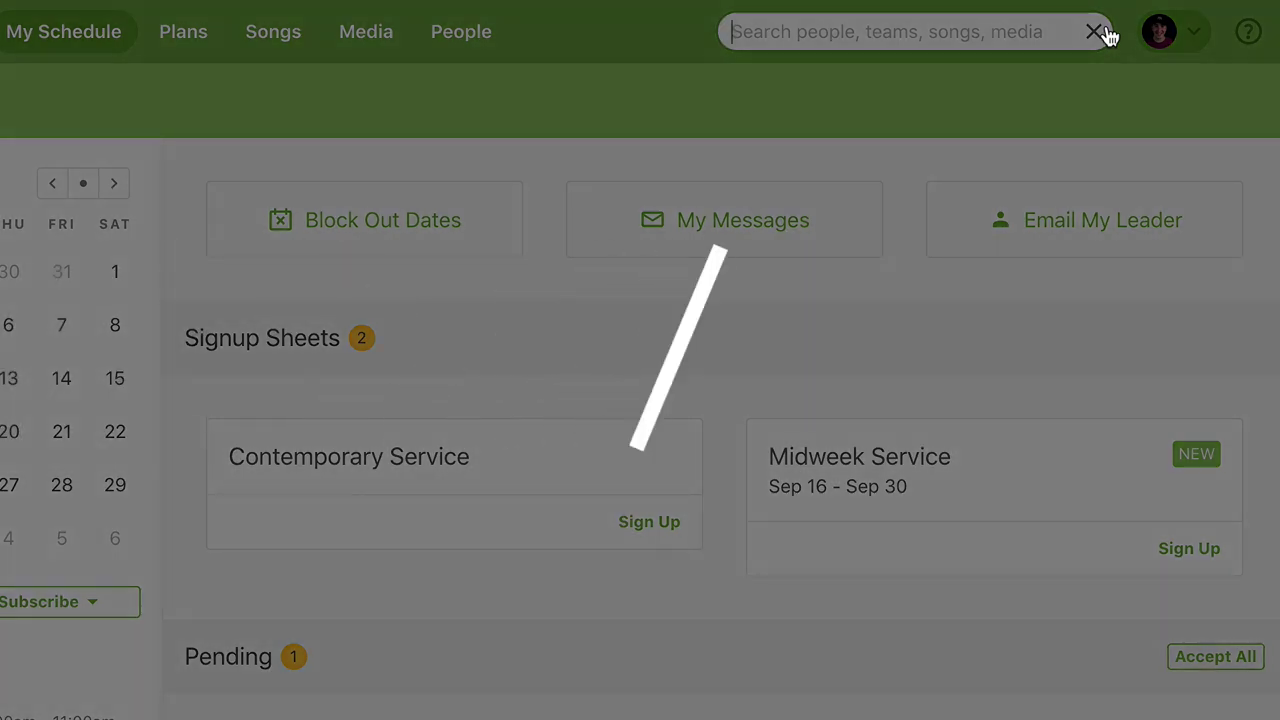
type("Good Good")
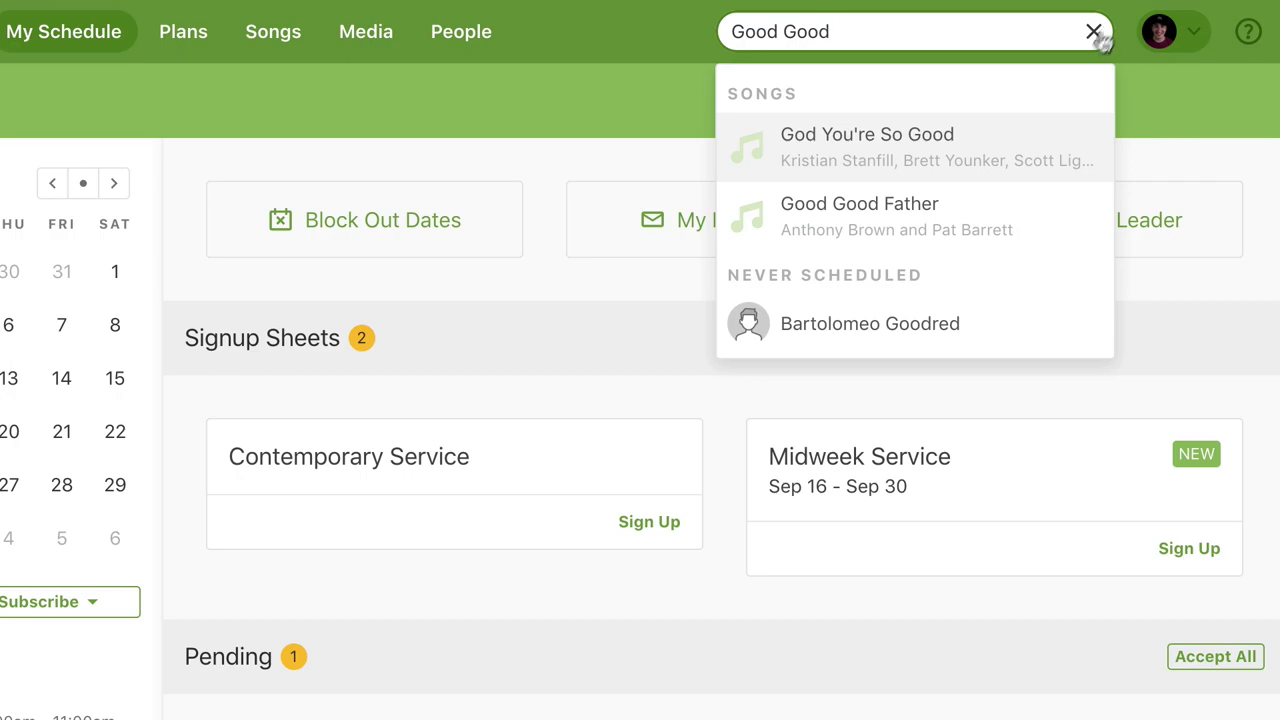
left_click(993, 232)
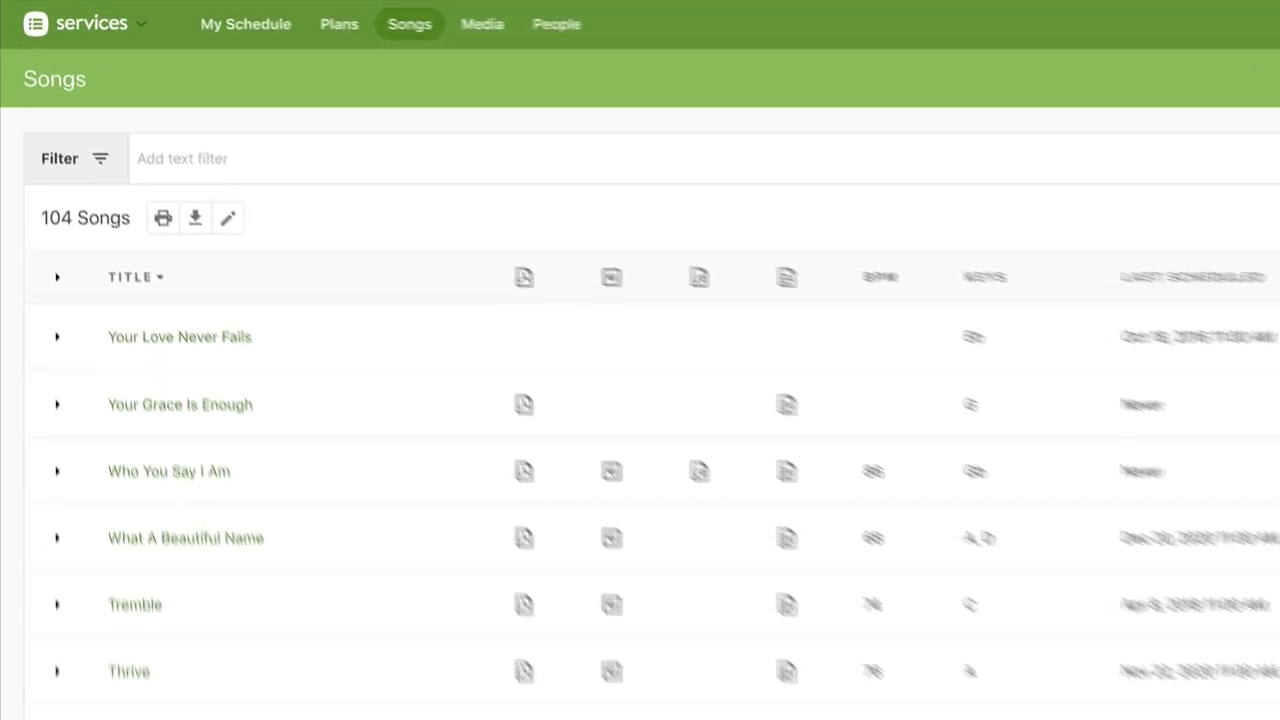
Filter the song list by the text "amazing" and expand the arrangements of all matching songs
type("amazing")
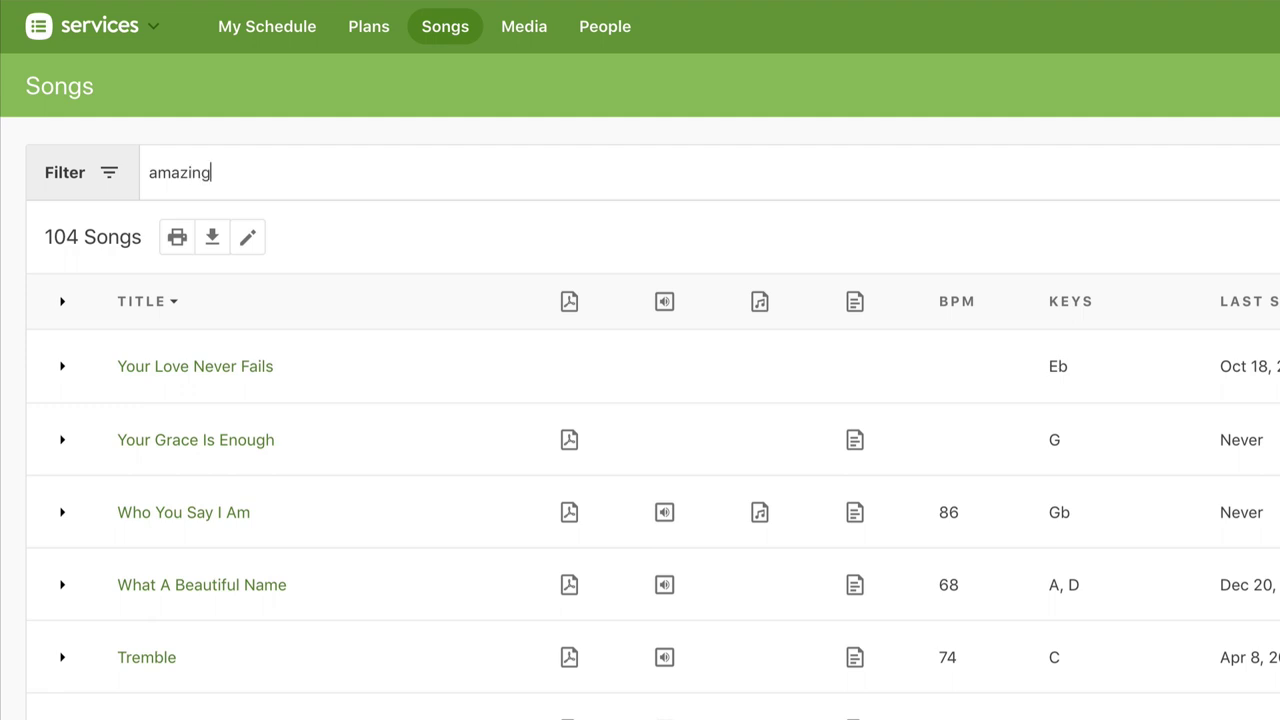
key("Return")
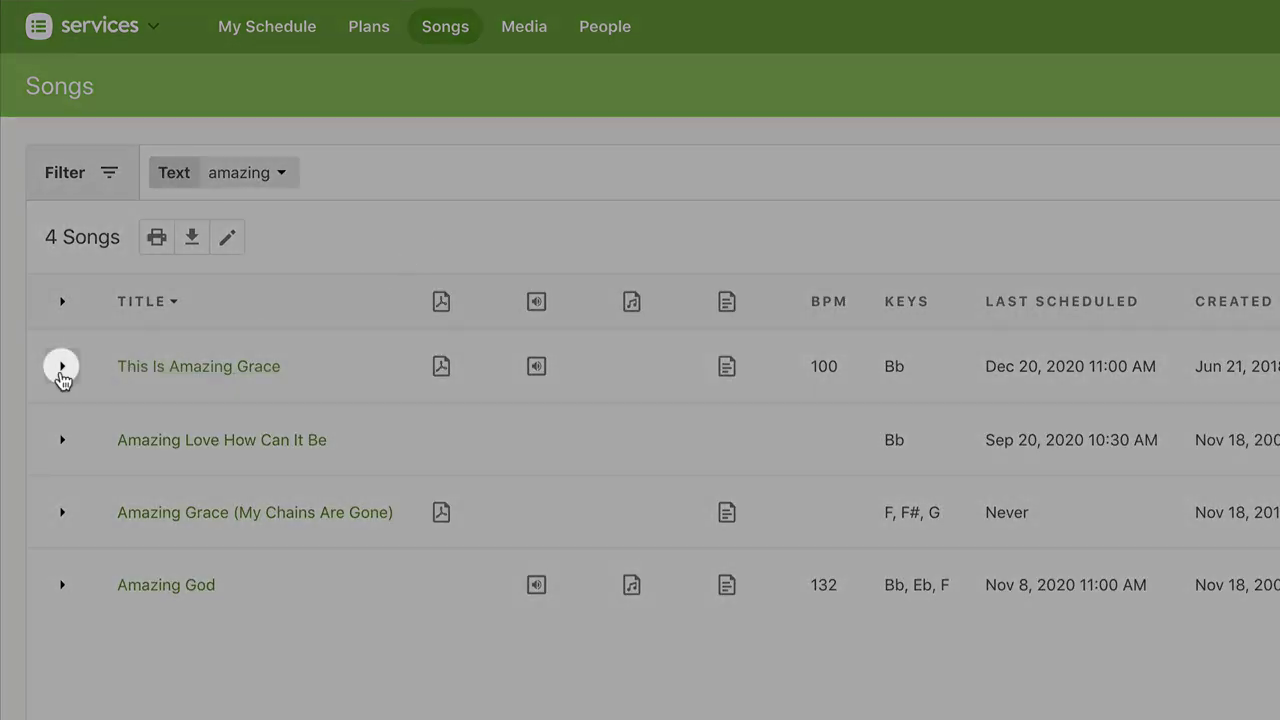
left_click(62, 367)
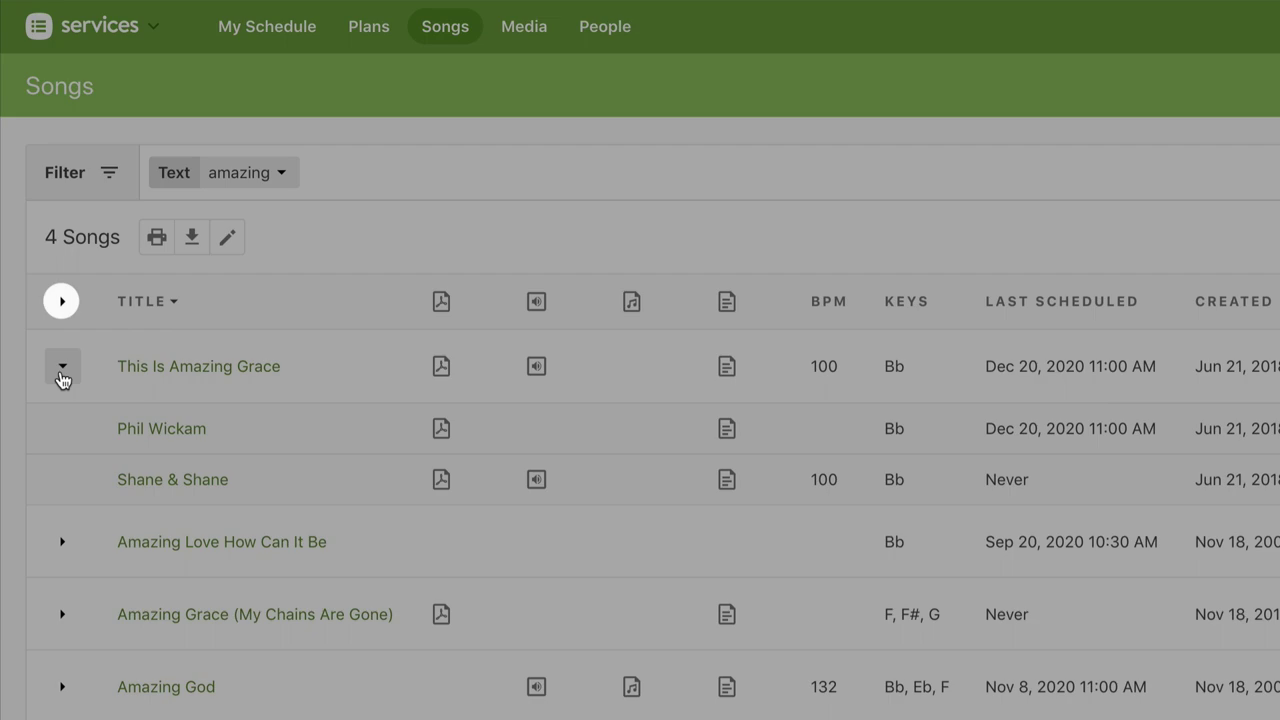
left_click(61, 301)
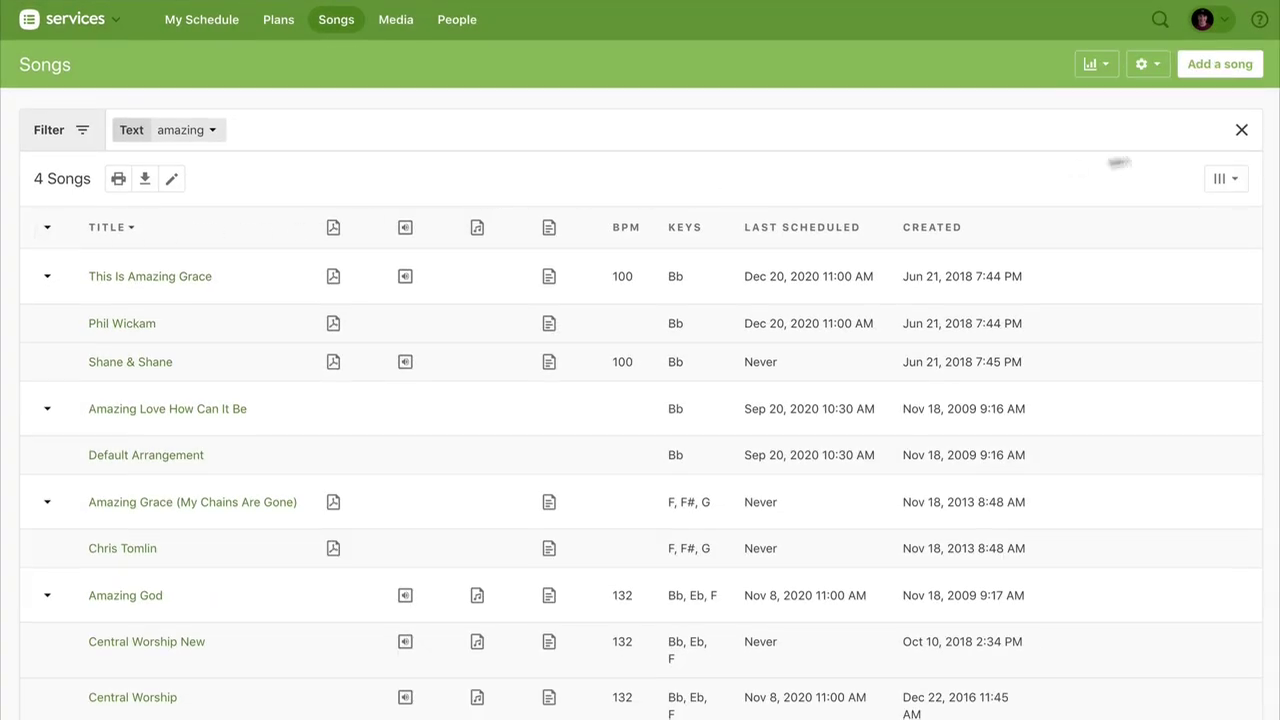
Clear the text filter and filter the songs by start key D
left_click(1241, 131)
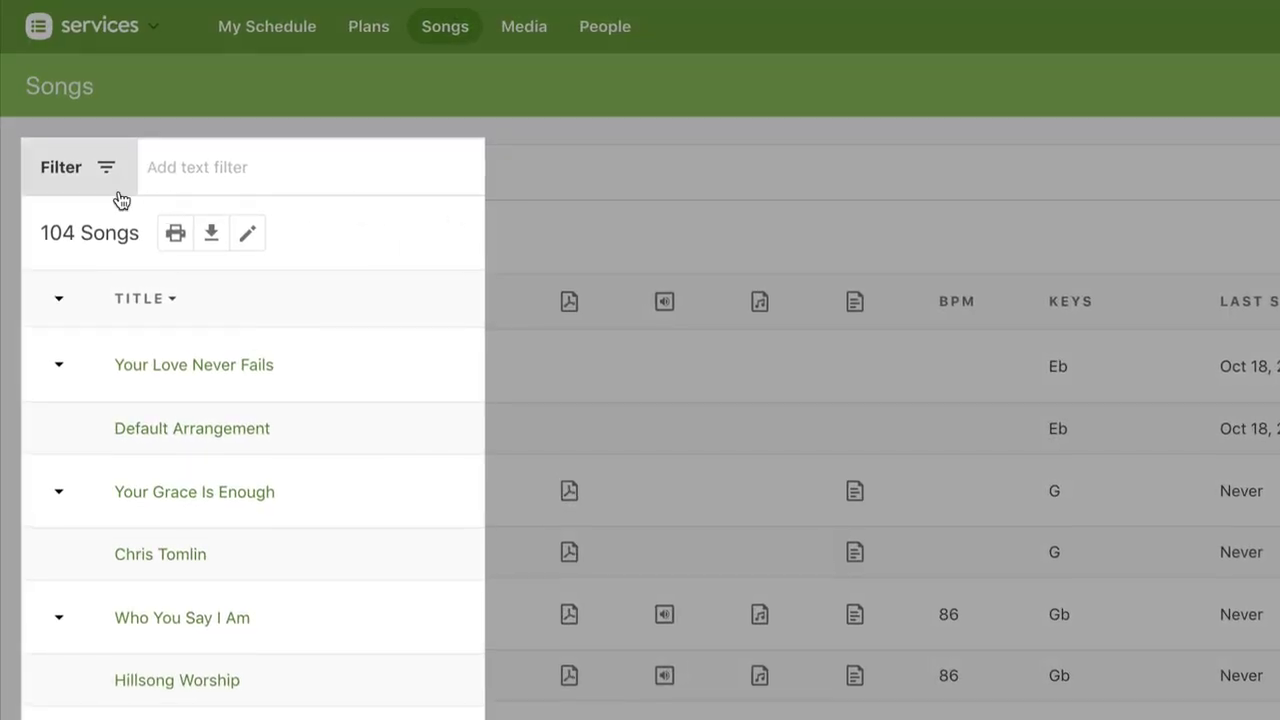
left_click(118, 194)
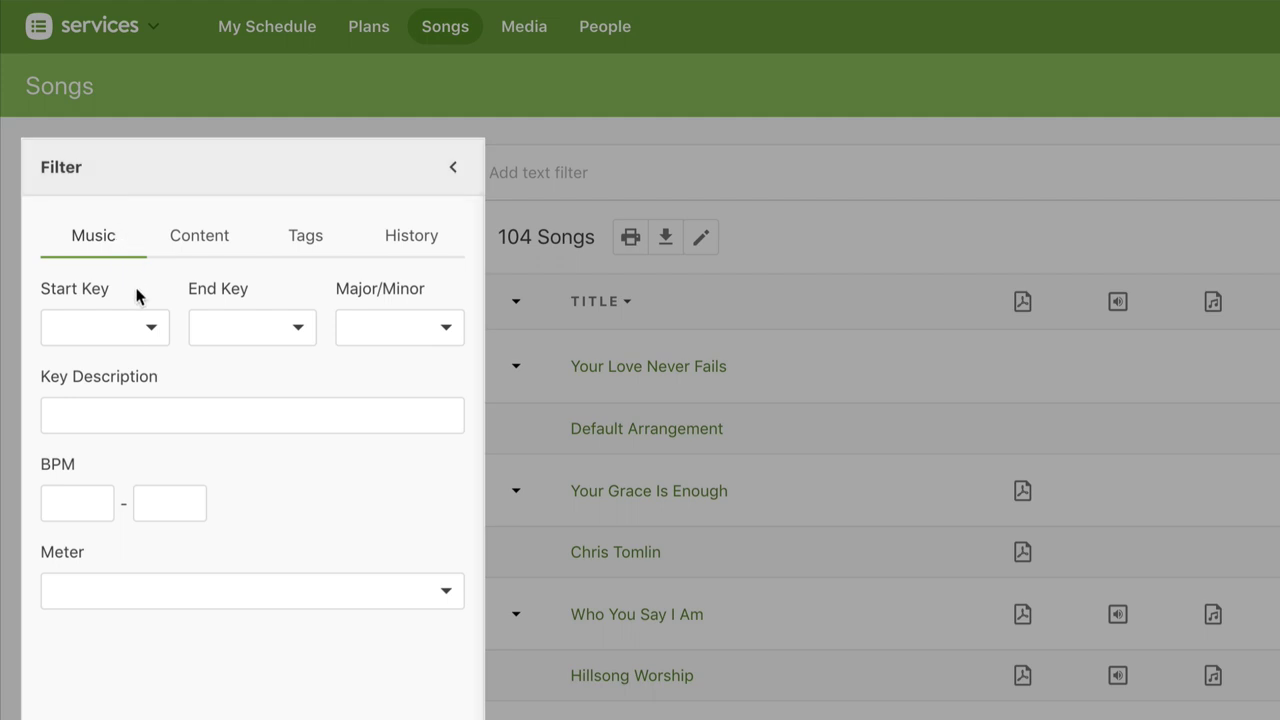
left_click(156, 334)
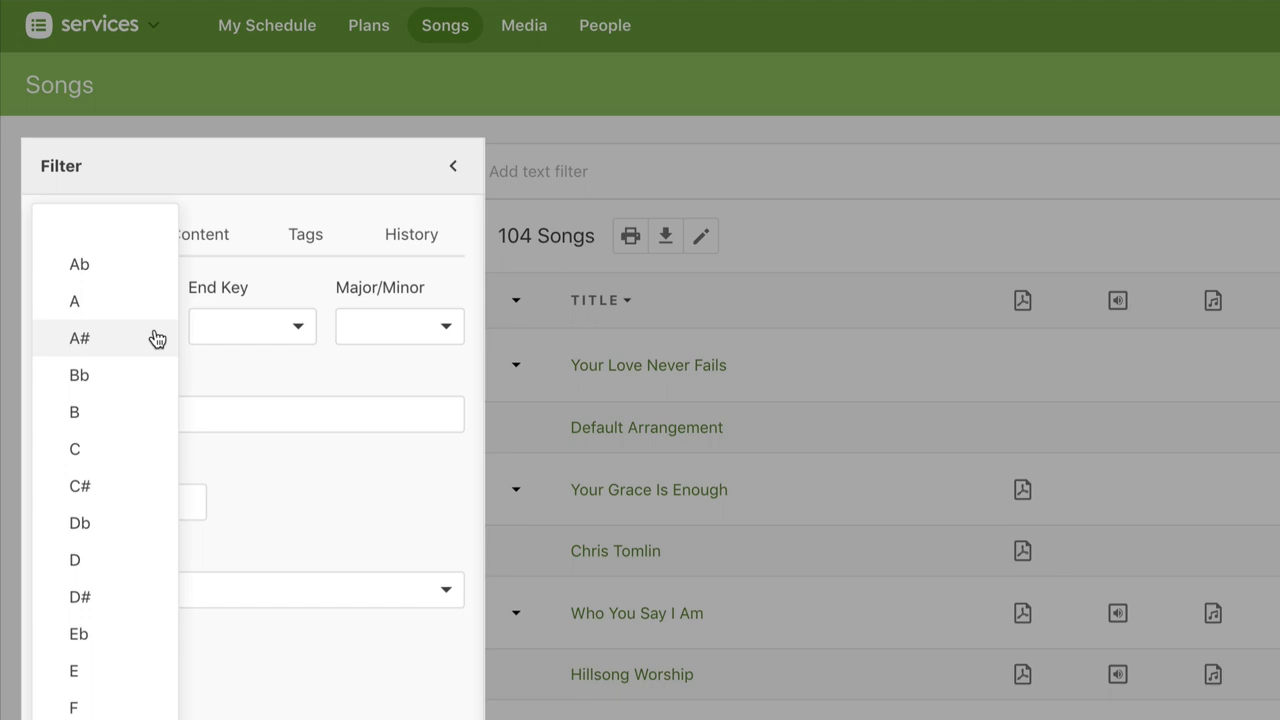
left_click(138, 560)
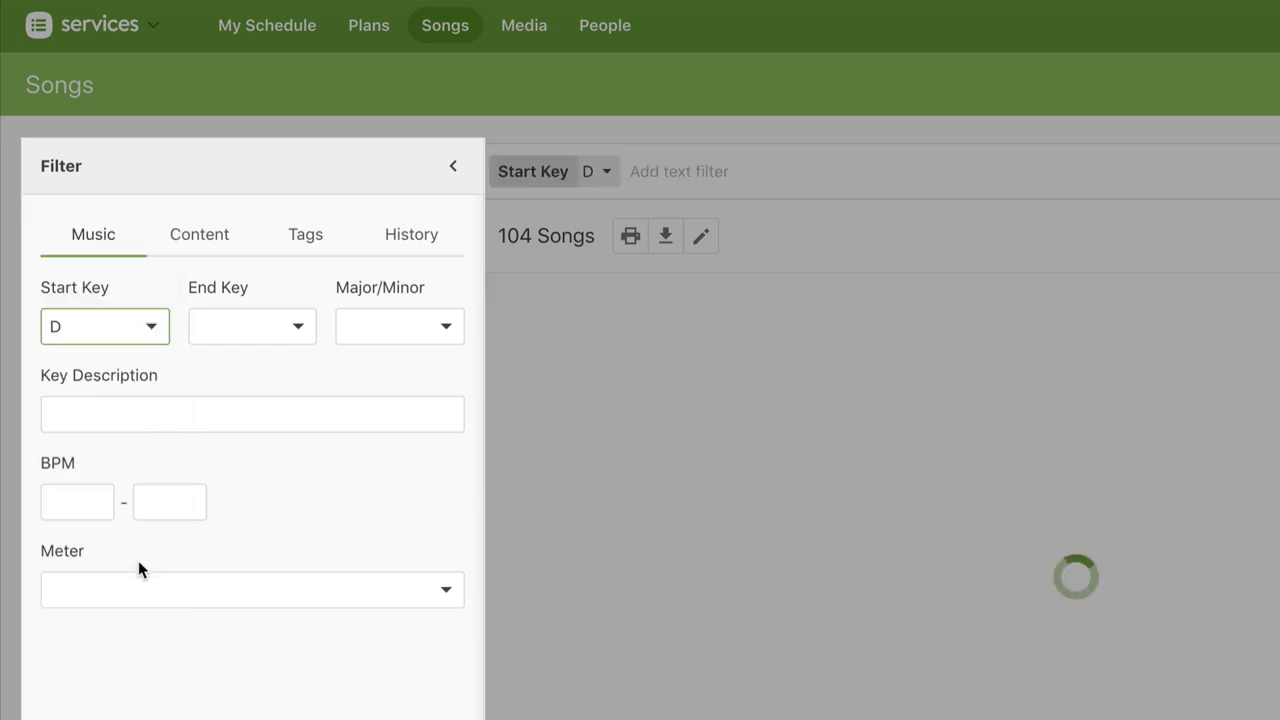
Add the arrangement speed tag Medium to the song filters and collapse the filter options
left_click(328, 252)
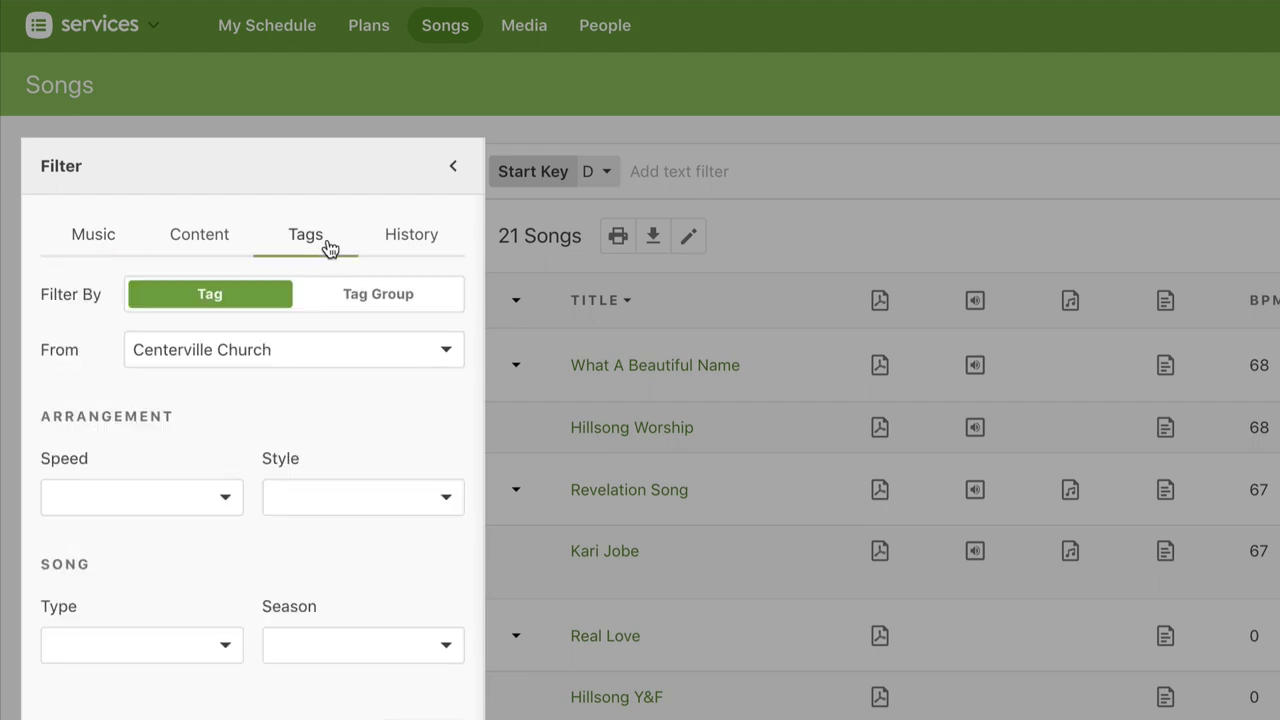
left_click(219, 517)
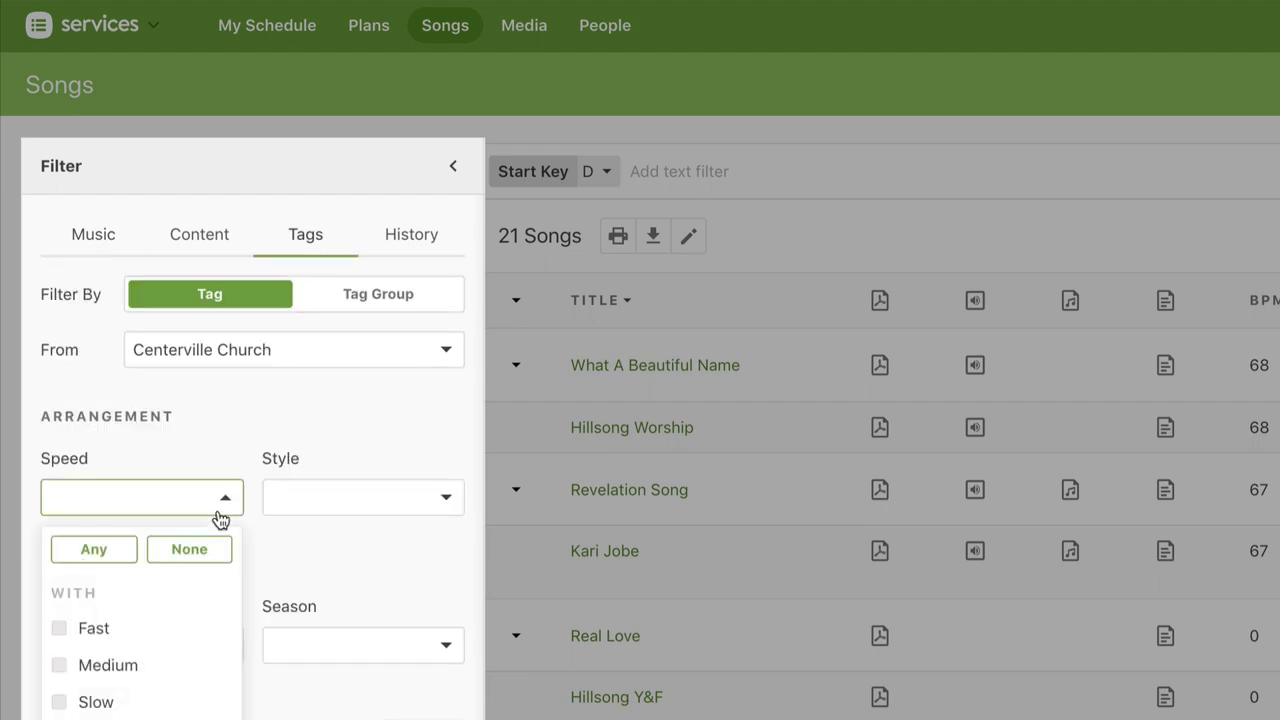
left_click(137, 668)
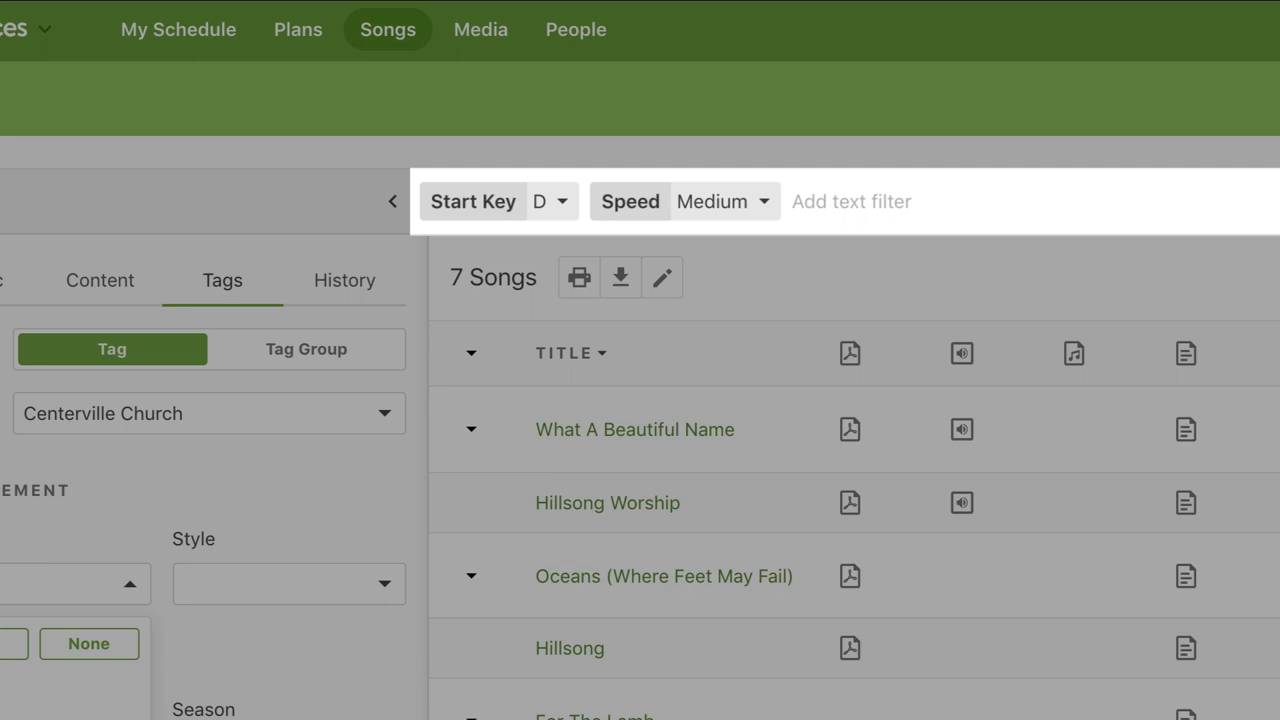
left_click(392, 203)
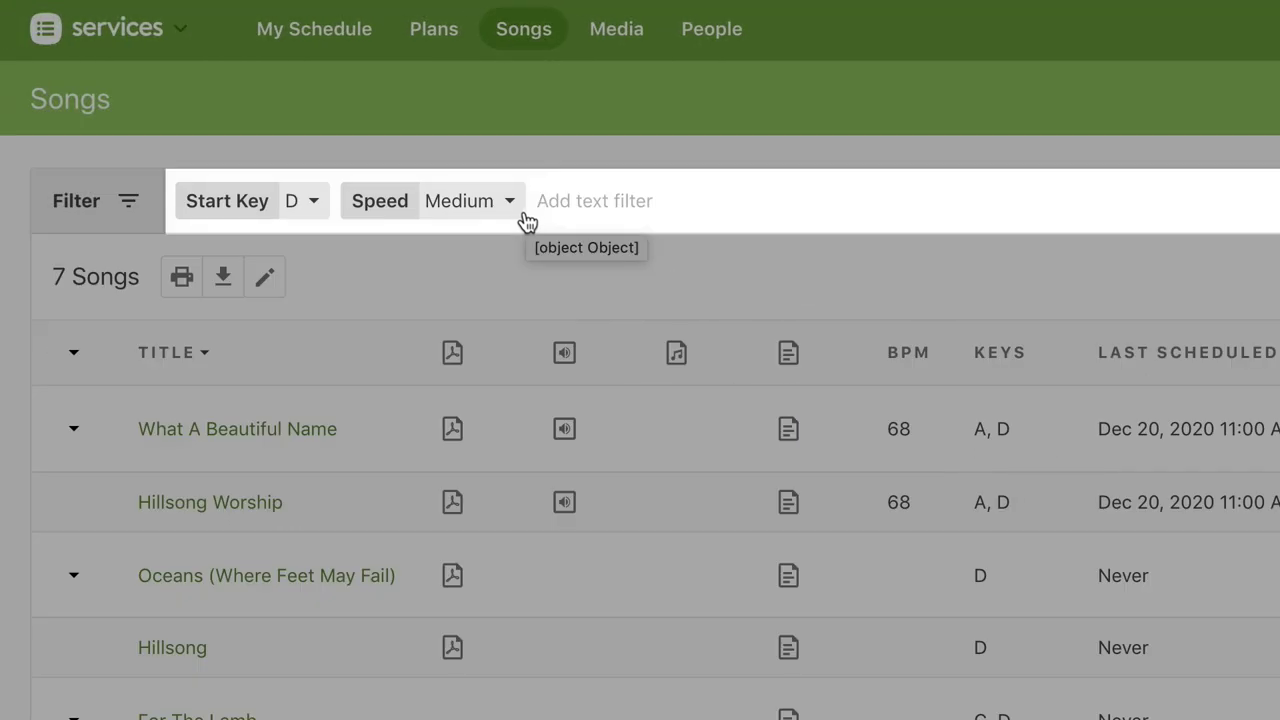
Include Fast alongside Medium in the applied Speed filter
left_click(512, 206)
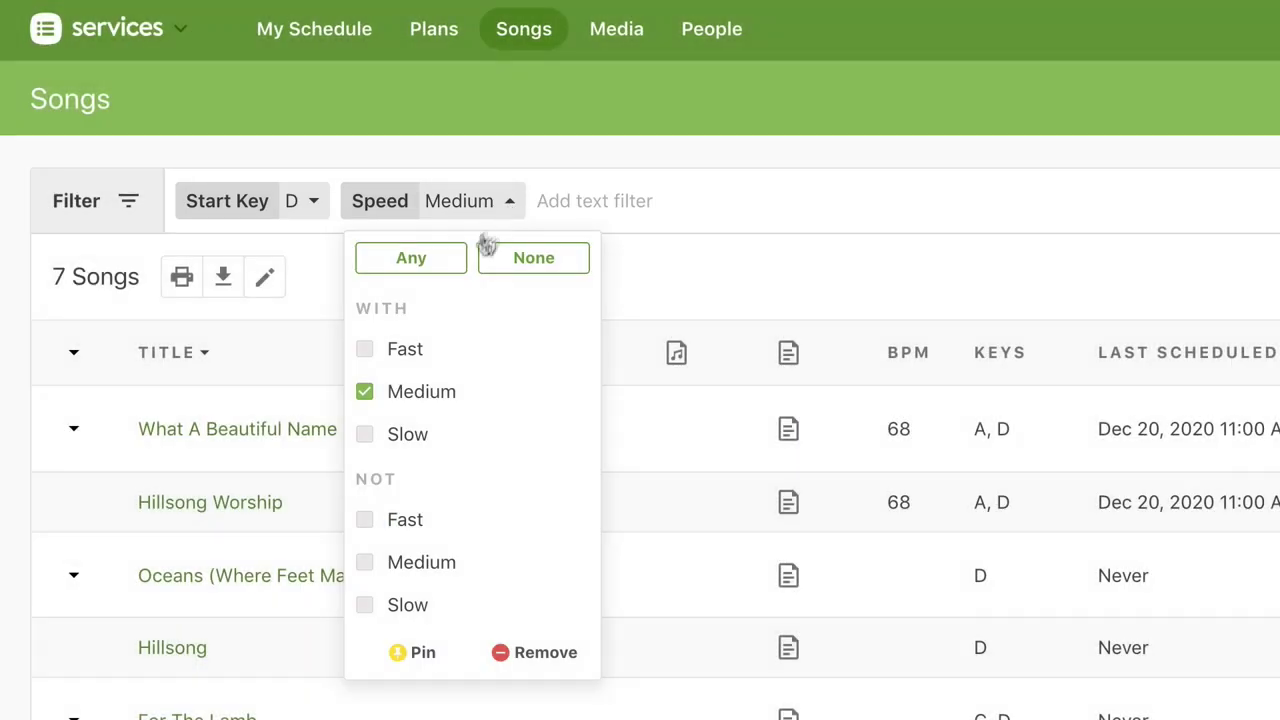
left_click(372, 355)
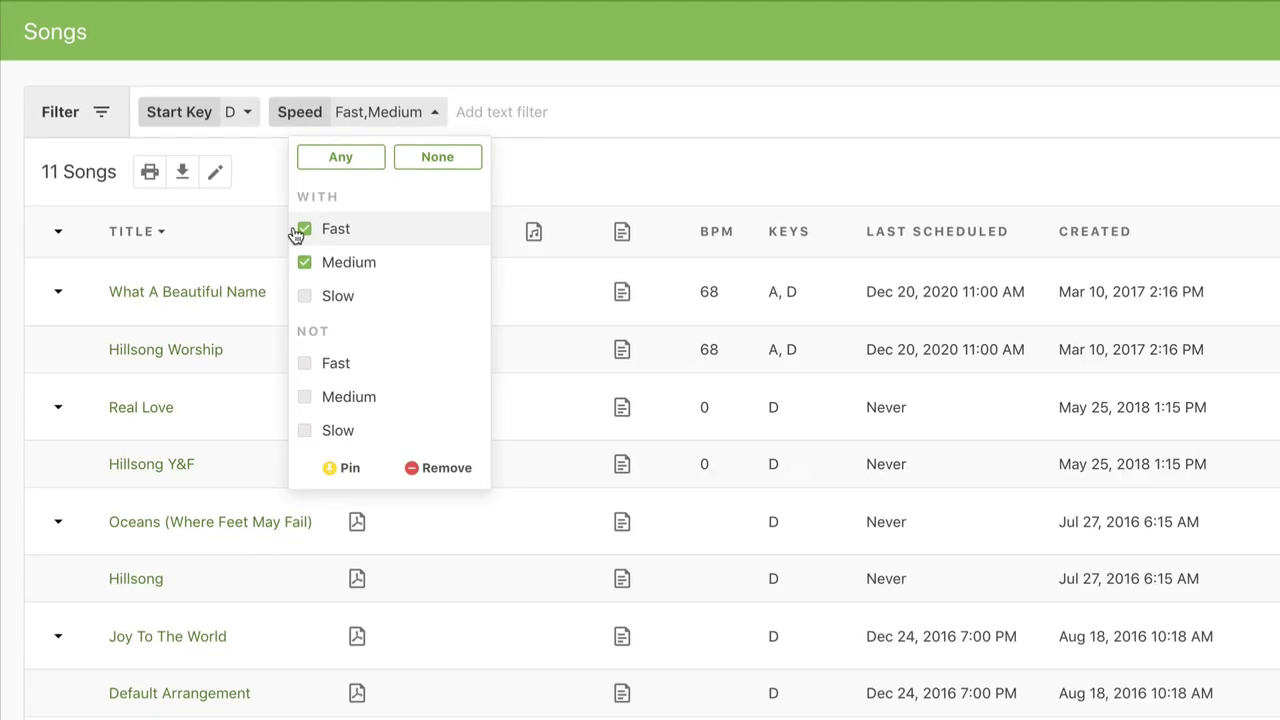
left_click(443, 114)
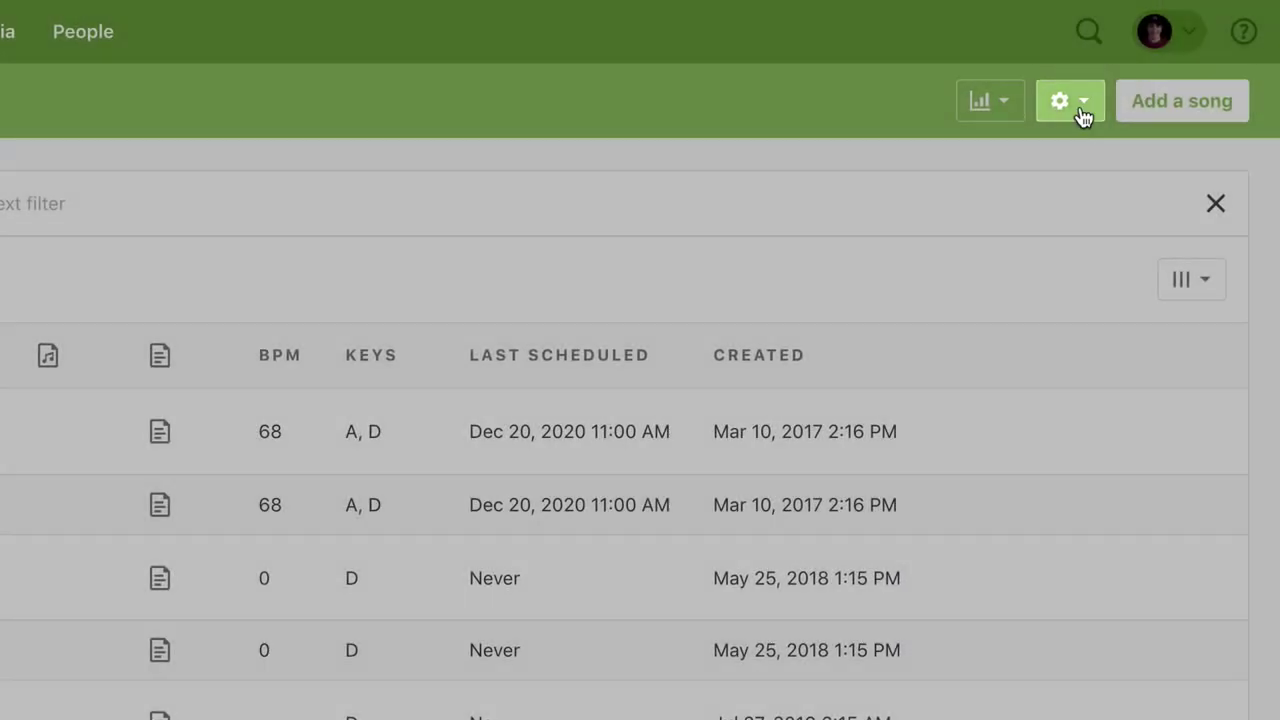
In the tag settings, add a song tag group named Season with the tags Christmas, Easter and Patriotic
left_click(1087, 112)
left_click(1072, 176)
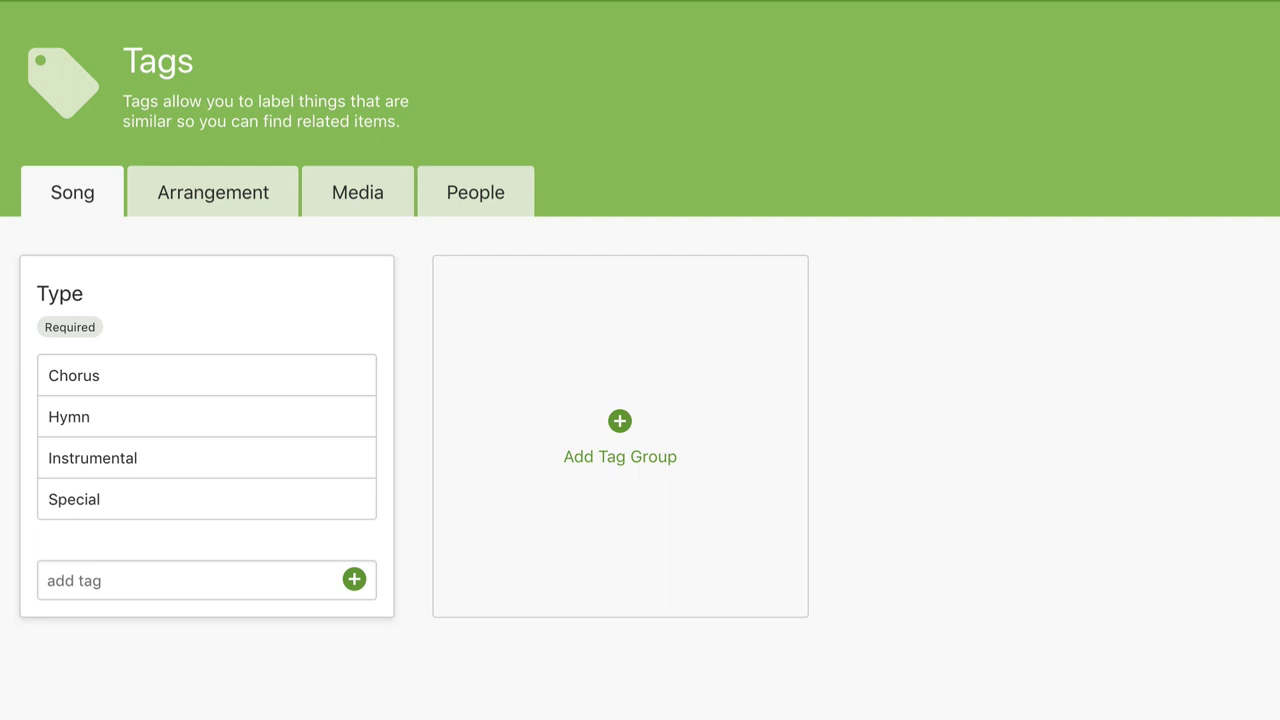
left_click(620, 424)
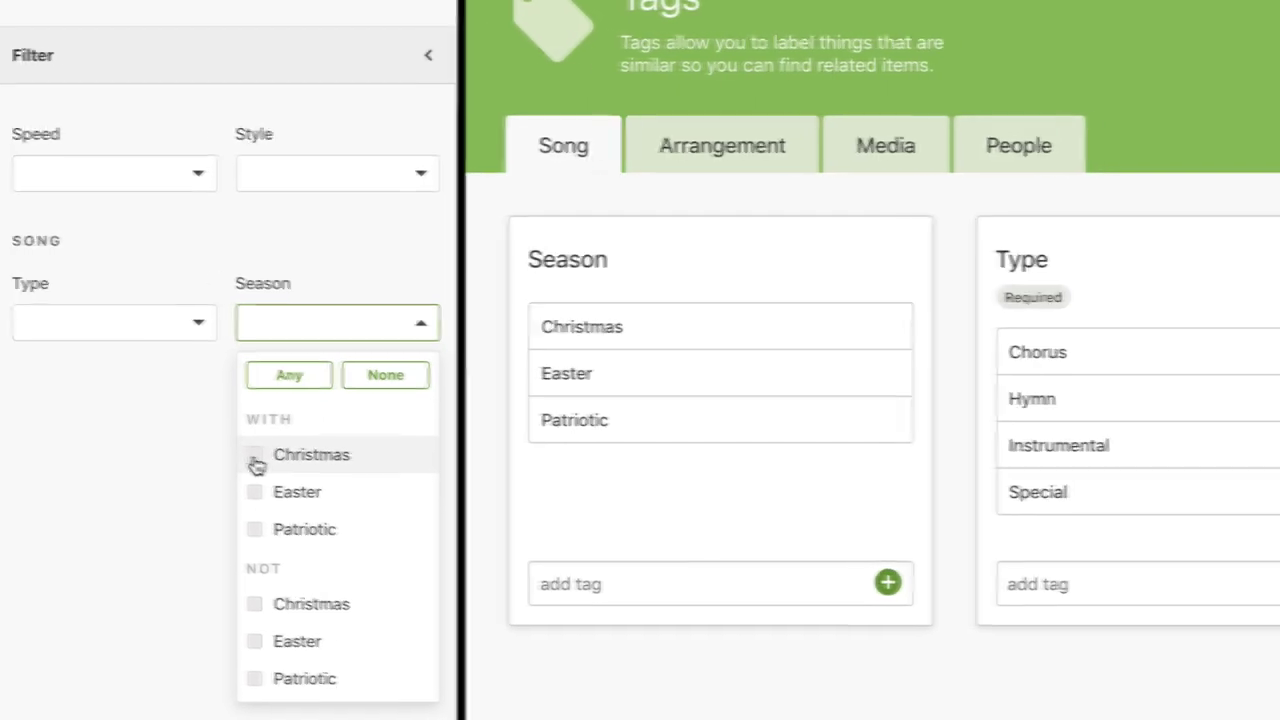
Filter the songs by the Season tag Christmas, and switch the filter to exclude Christmas
left_click(266, 458)
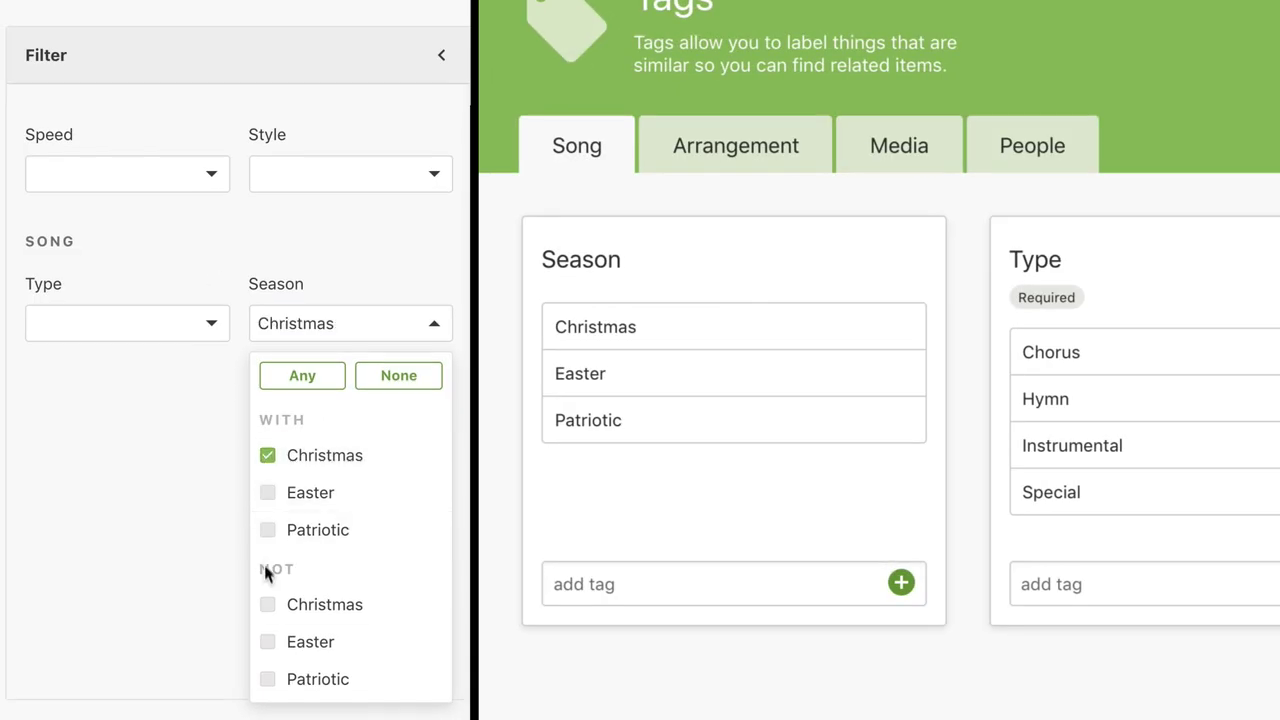
left_click(268, 606)
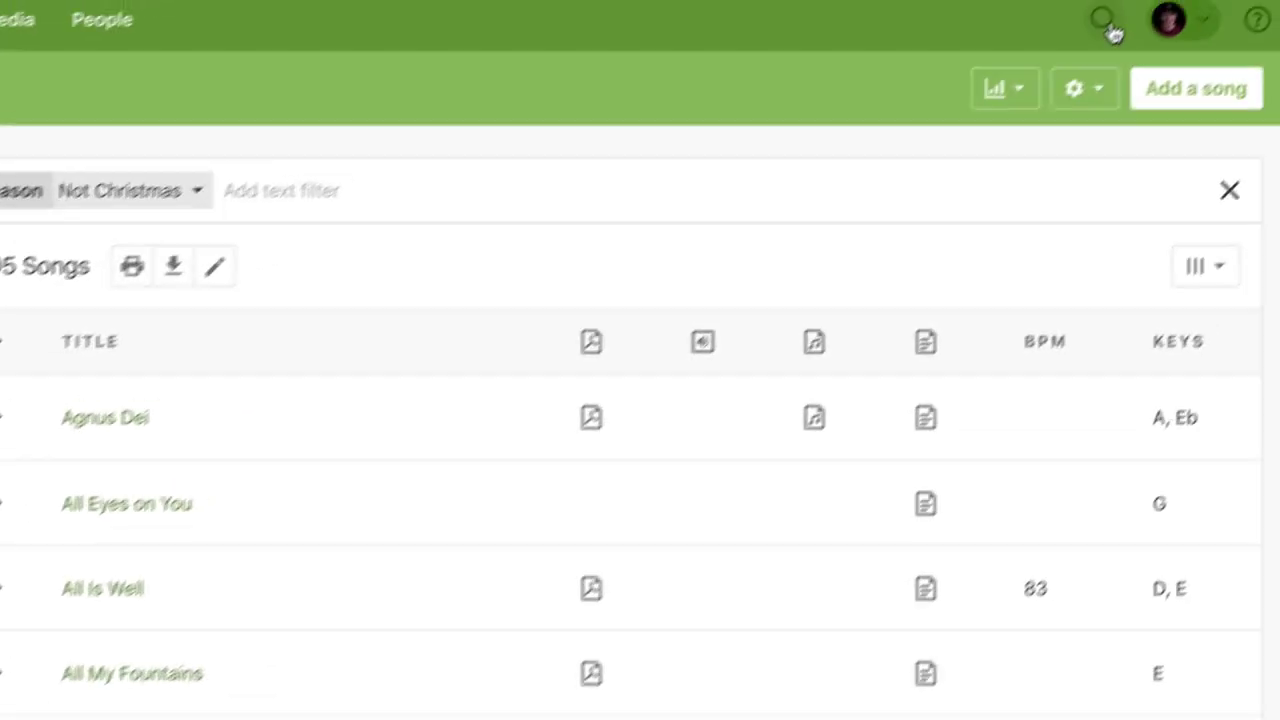
Search for "joy to", open the song Joy To The World and show its All Arrangements page
left_click(1103, 26)
type("joy to")
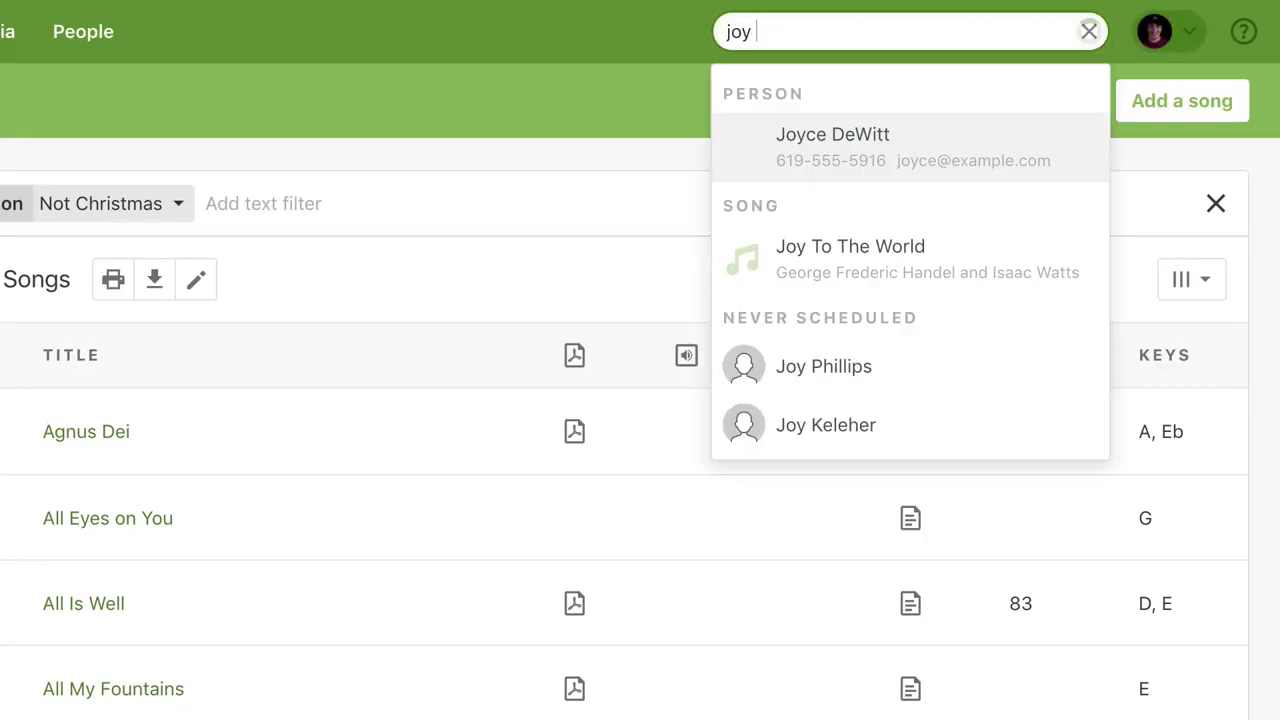
left_click(1005, 158)
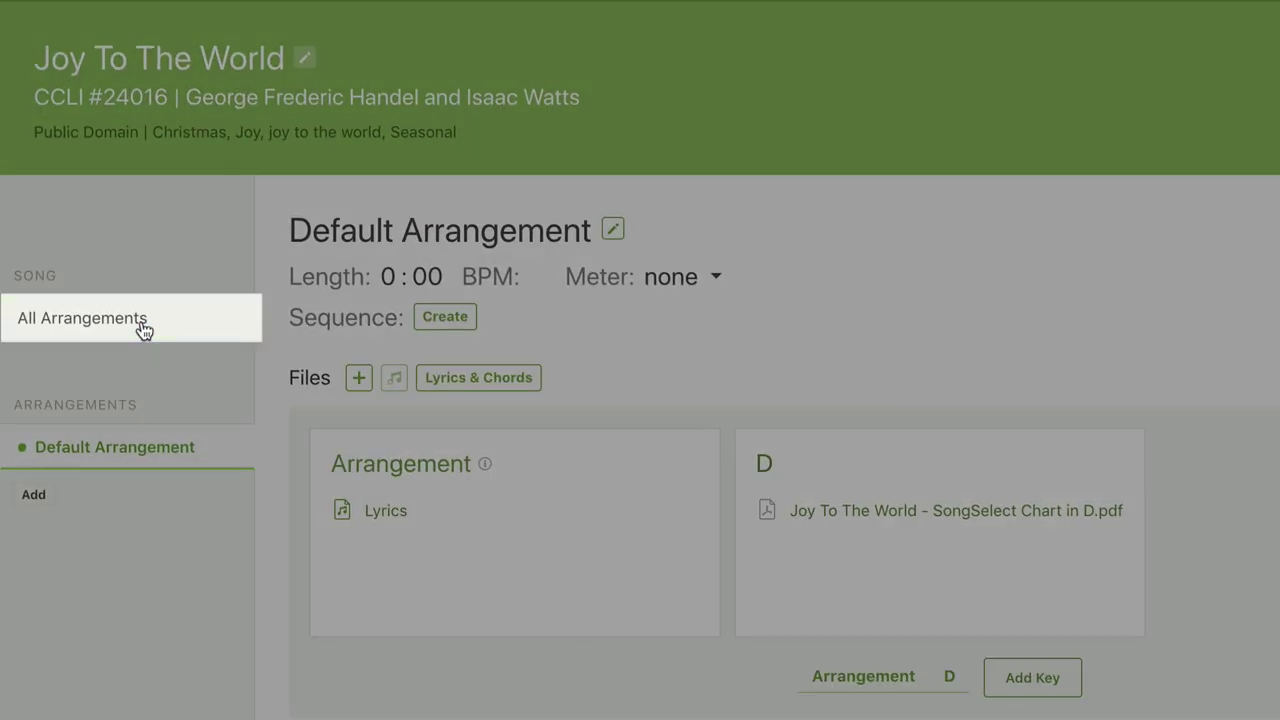
left_click(142, 325)
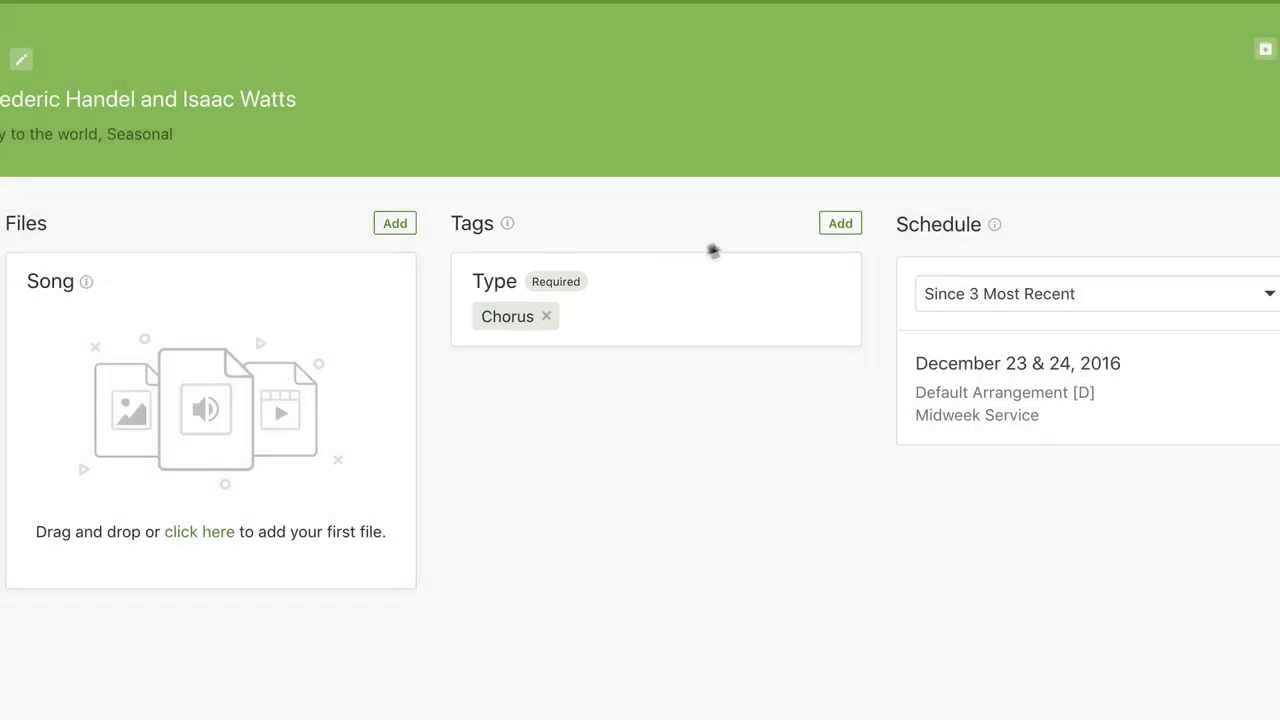
Add the tag Season: Christmas to the song Joy To The World
left_click(845, 230)
type("Ch")
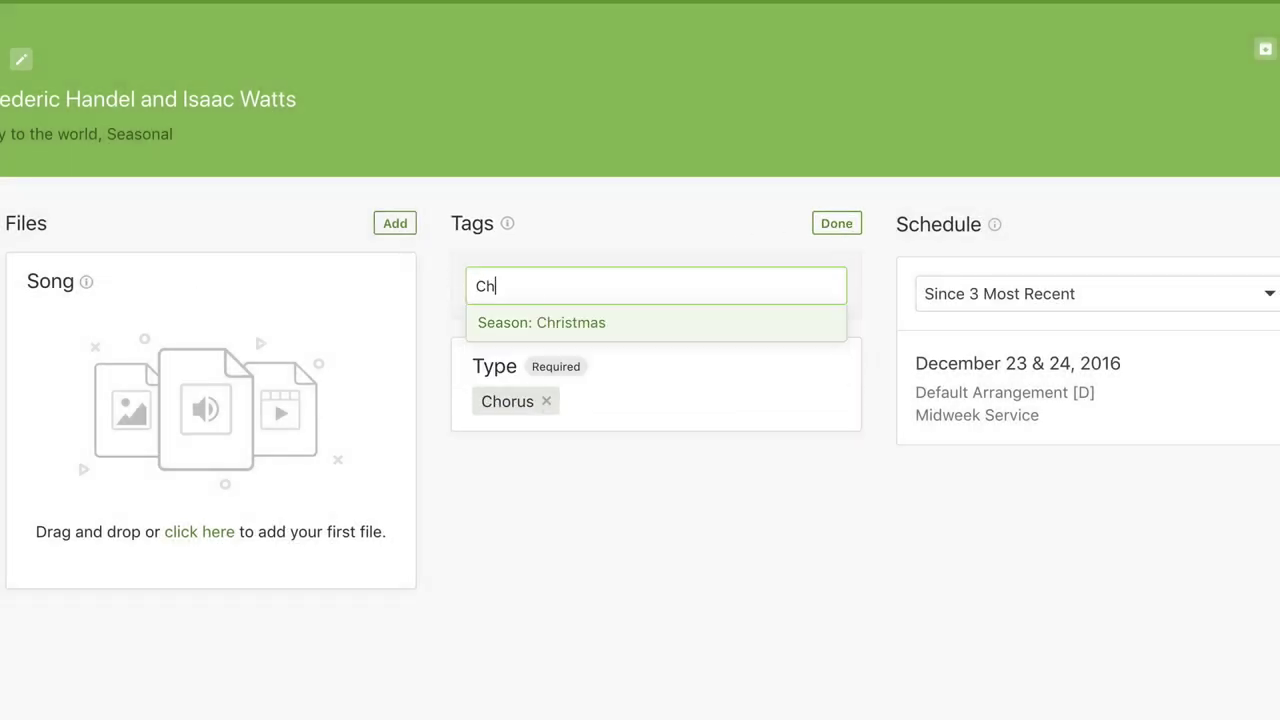
left_click(773, 330)
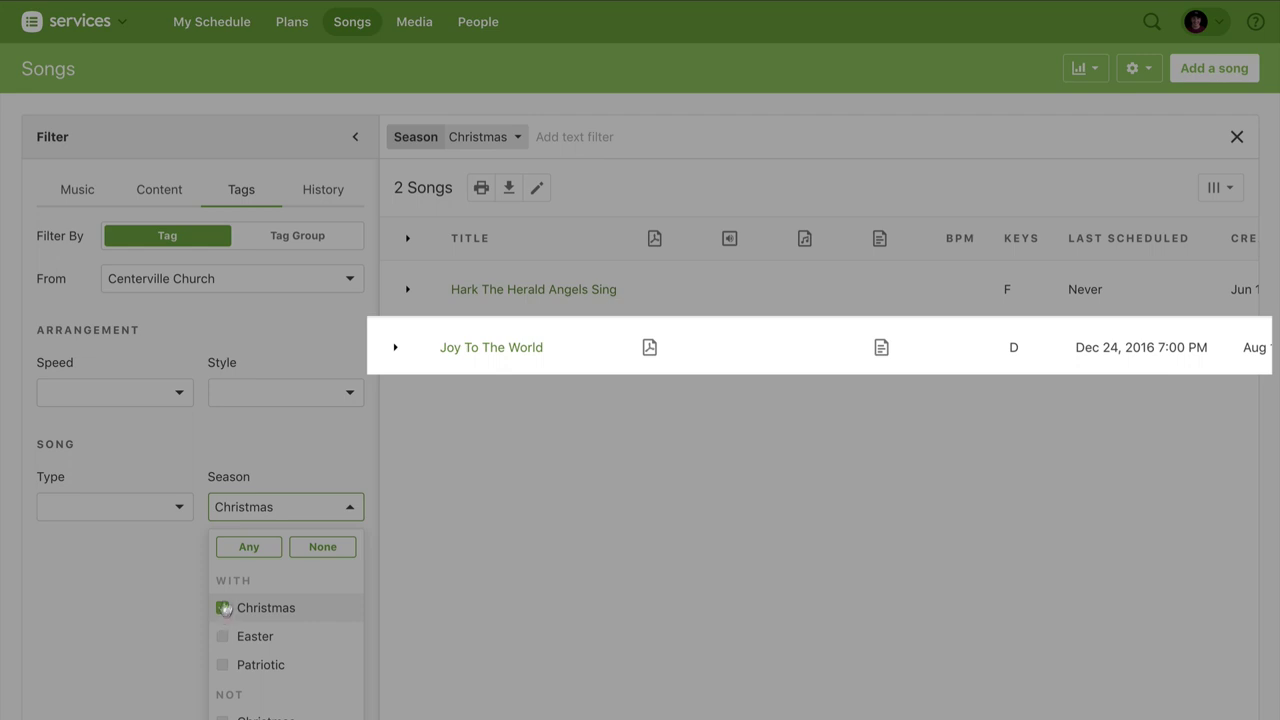
Reset the song list and filter it by the Type tags Chorus and Hymn with Season set to None
left_click(351, 33)
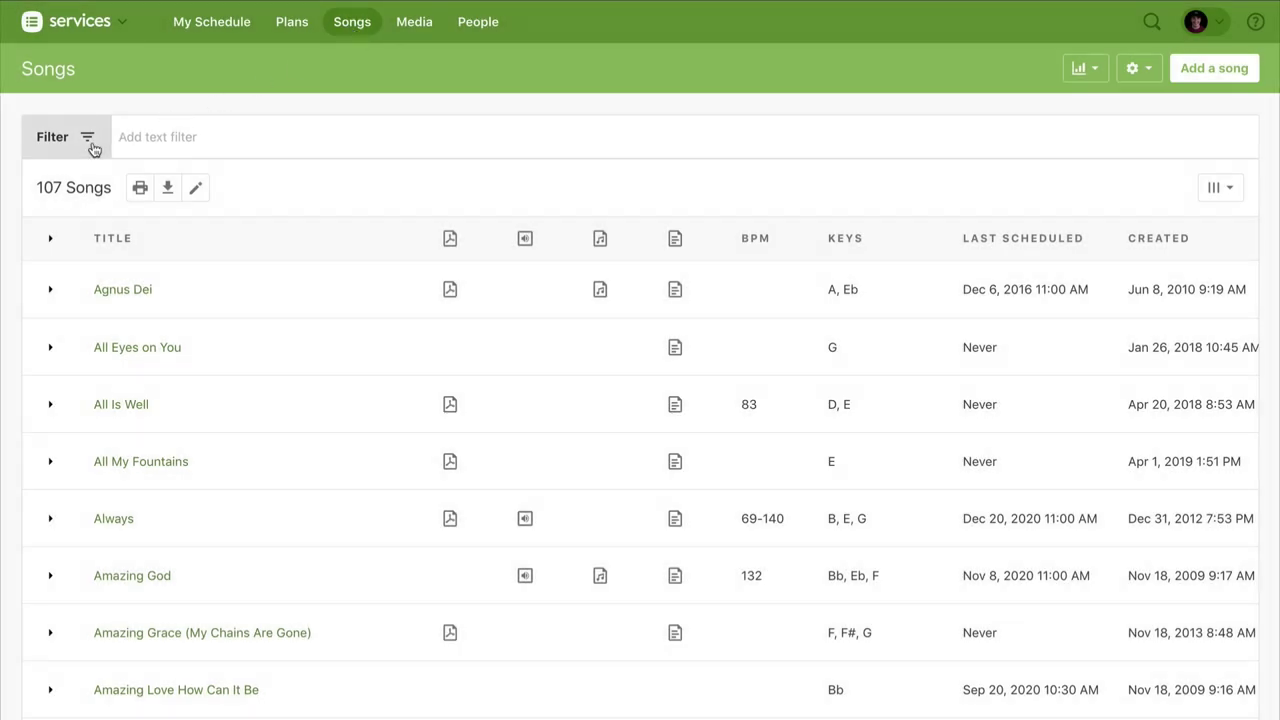
left_click(86, 137)
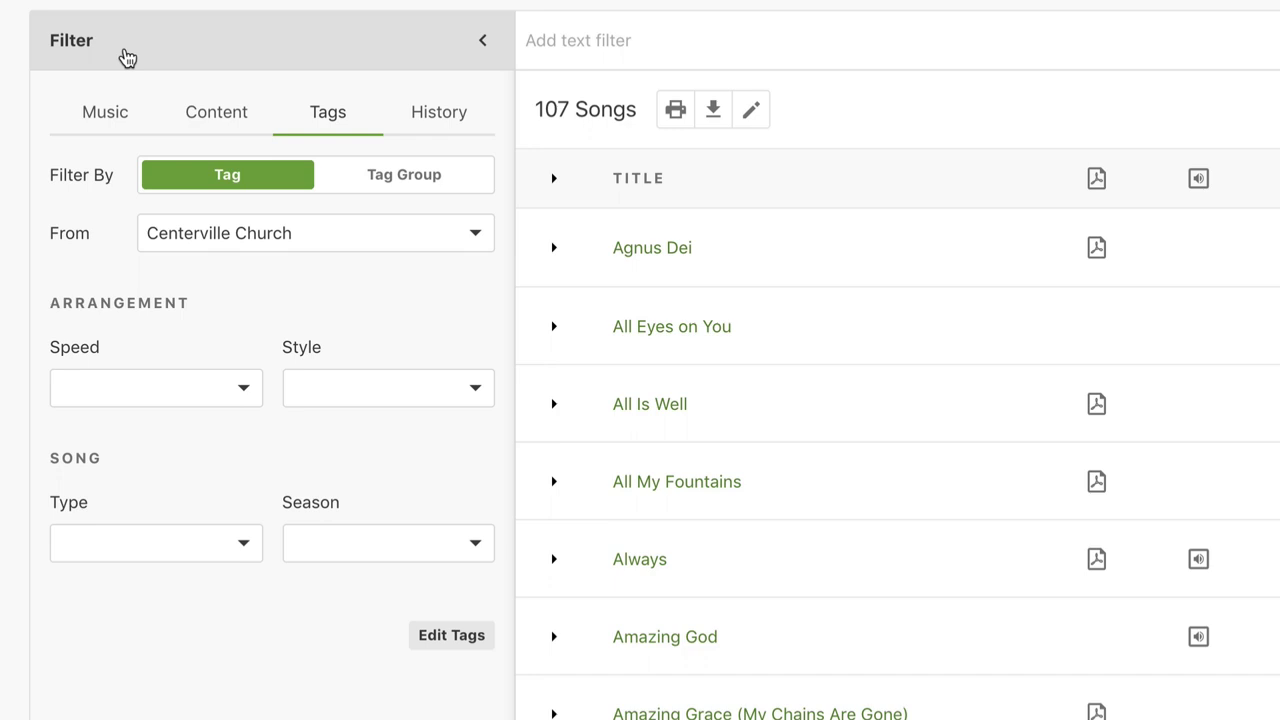
left_click(243, 553)
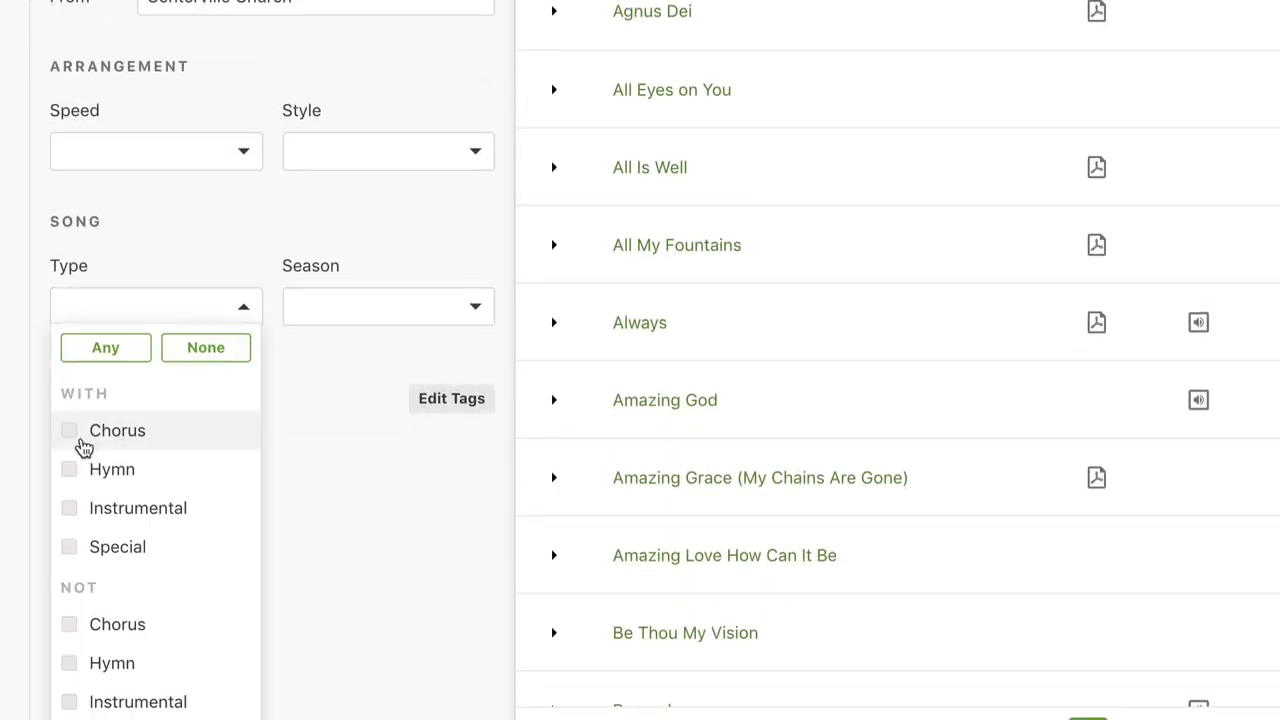
left_click(84, 449)
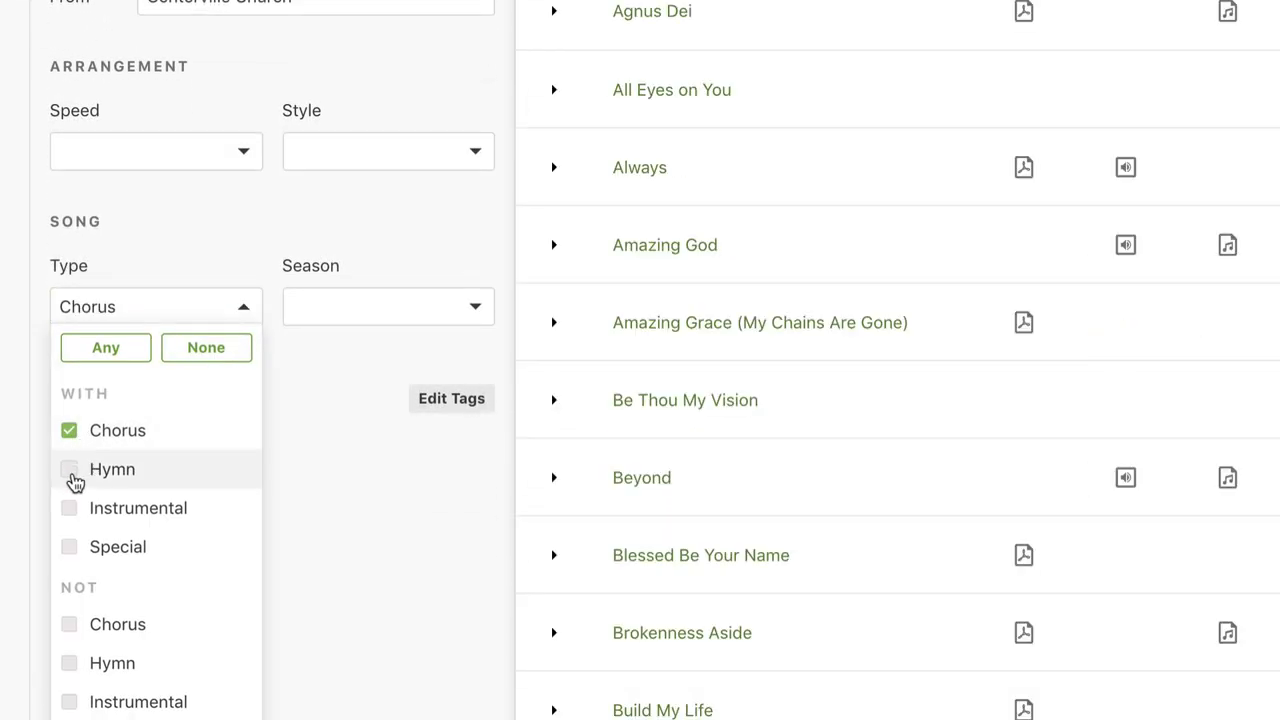
left_click(72, 478)
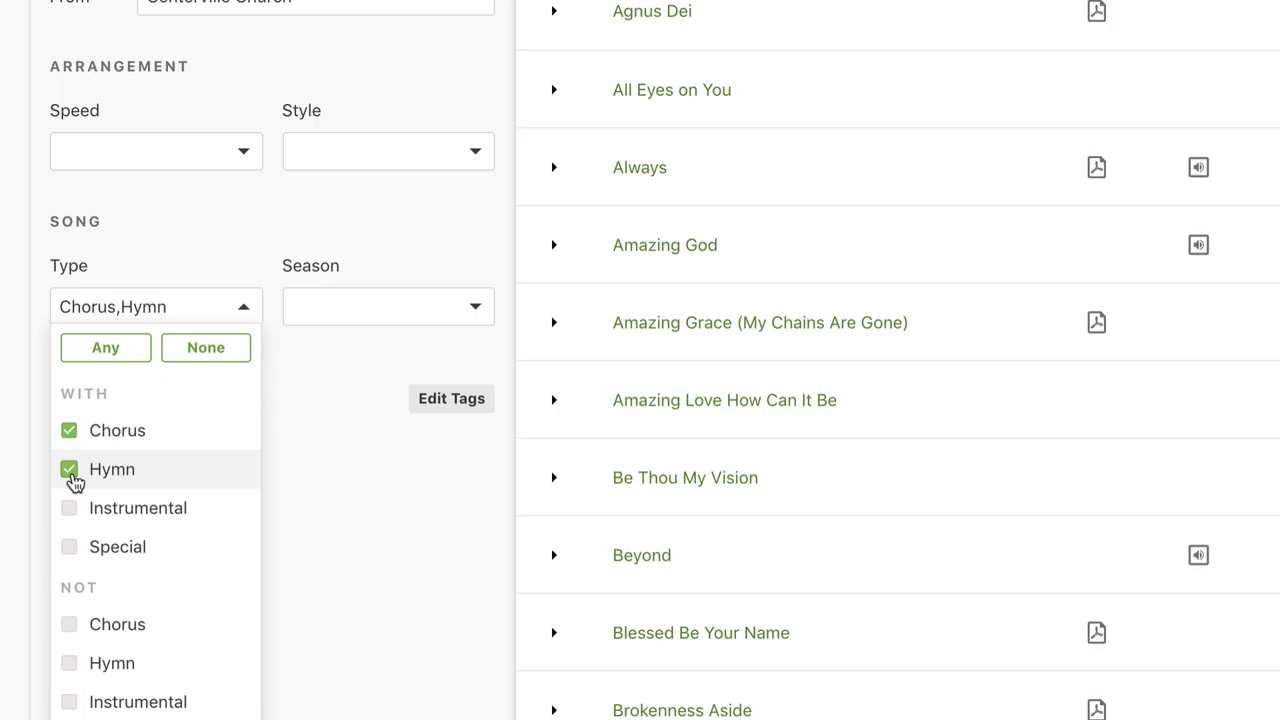
left_click(471, 312)
left_click(458, 368)
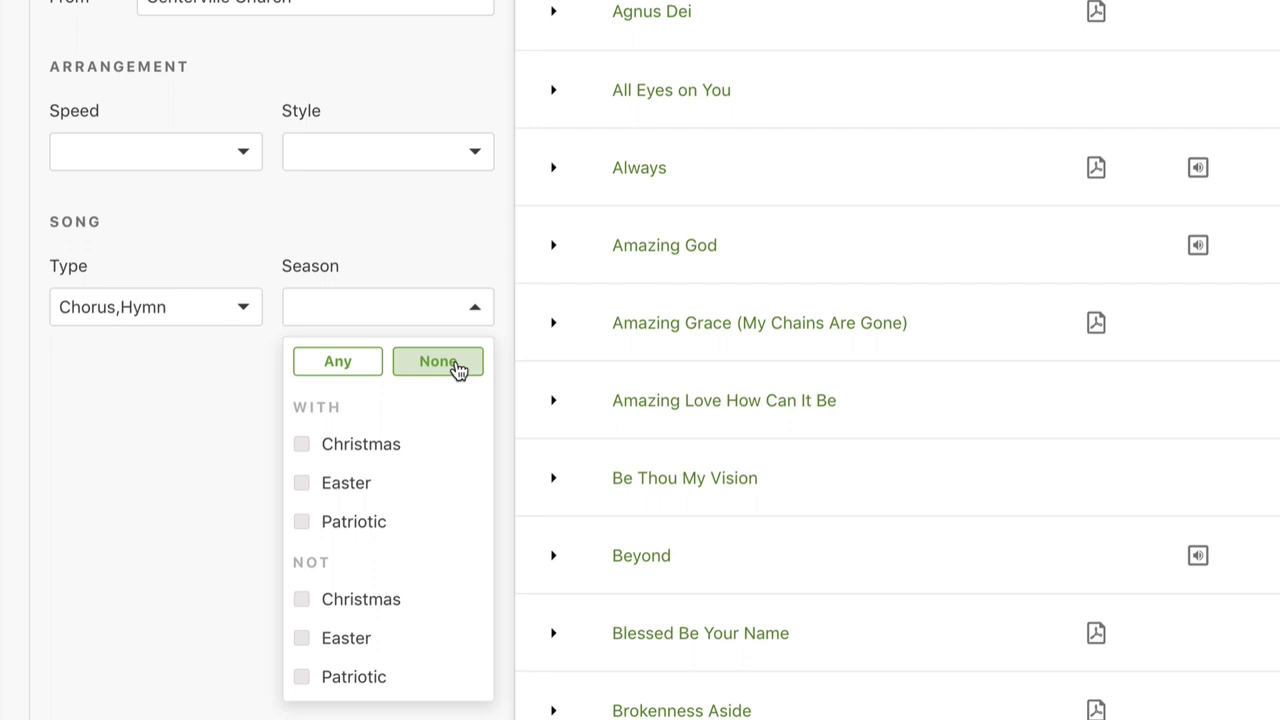
Pin both the Type and the Season filters to the song list
left_click(376, 172)
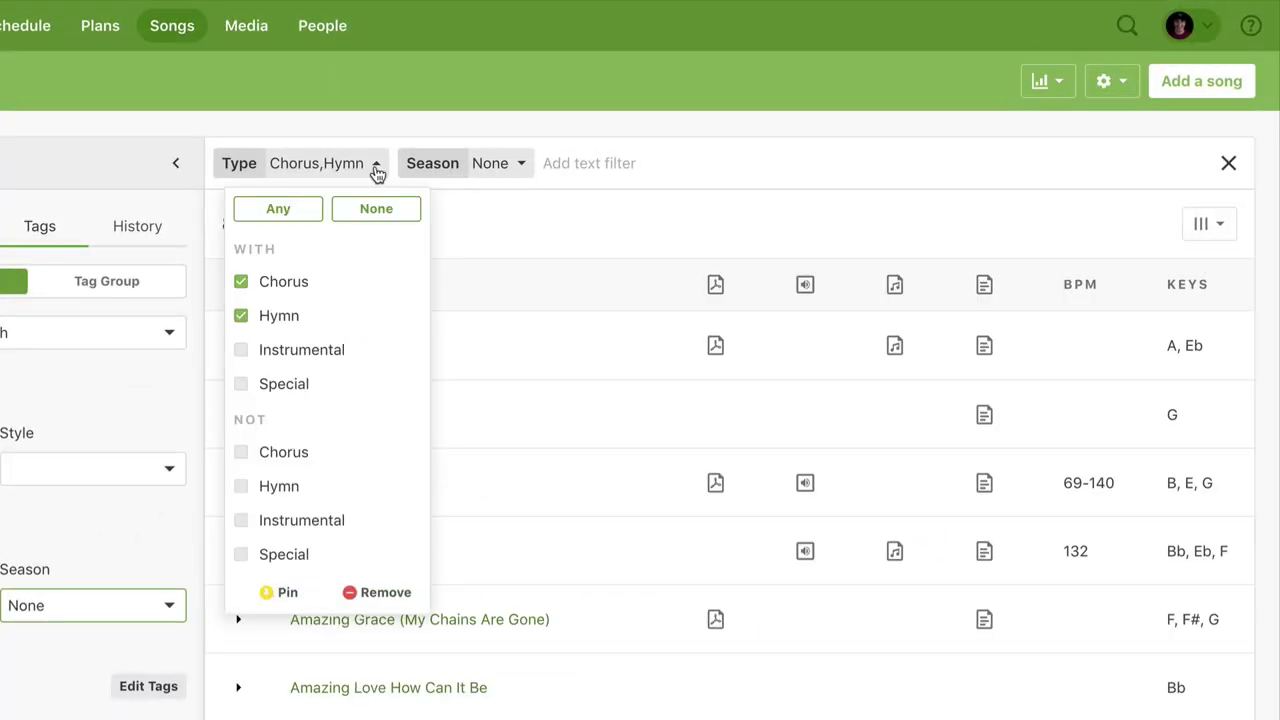
left_click(285, 593)
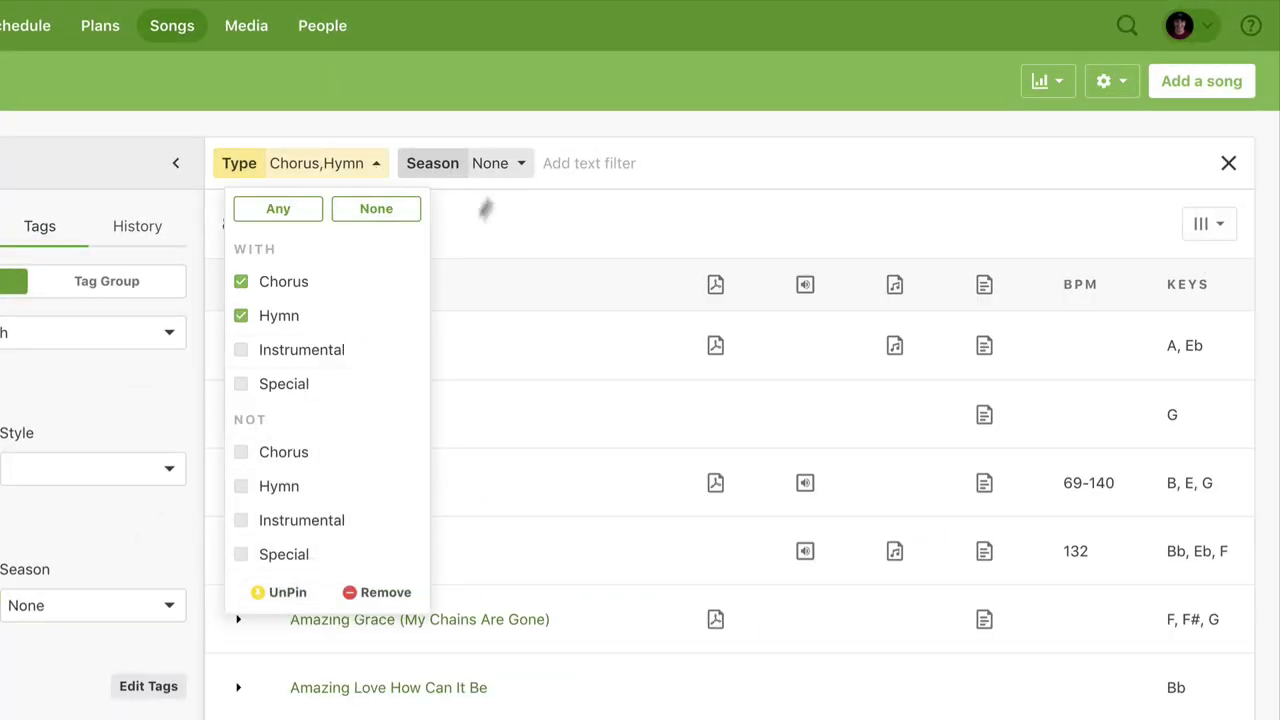
left_click(520, 163)
left_click(460, 525)
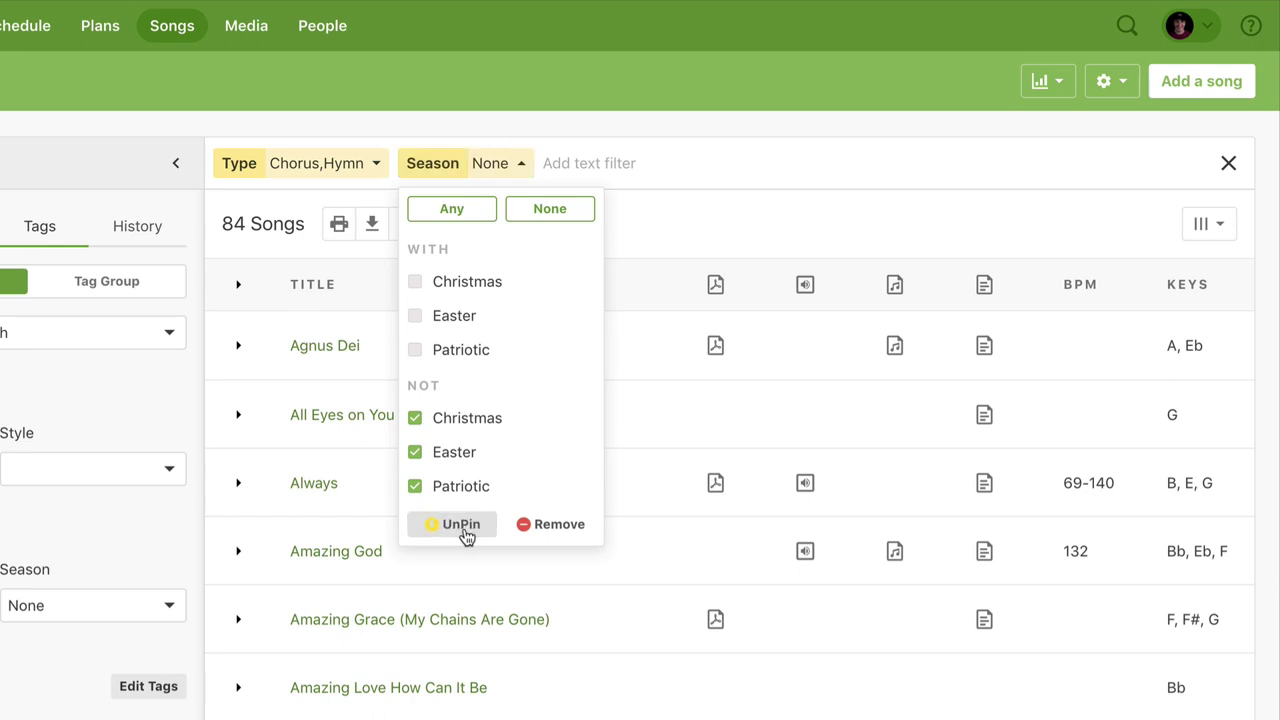
Change the pinned Season filter to include Christmas, and open the help
left_click(418, 291)
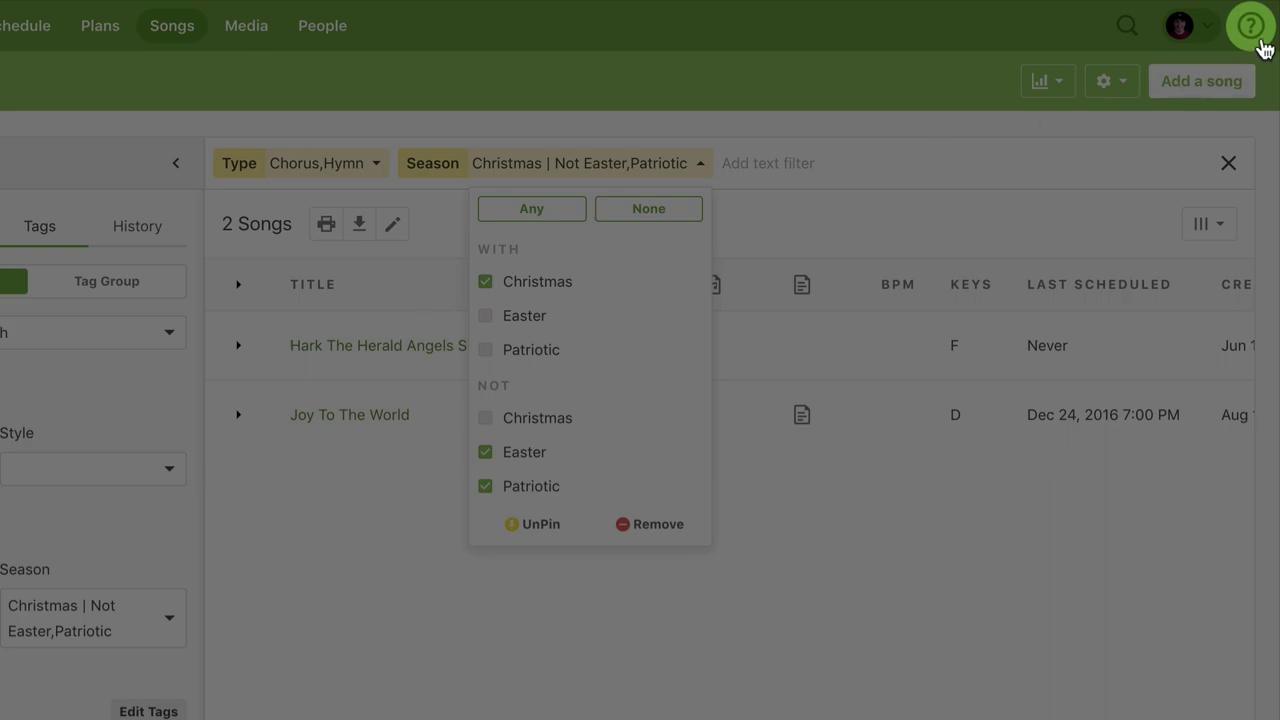
left_click(1258, 40)
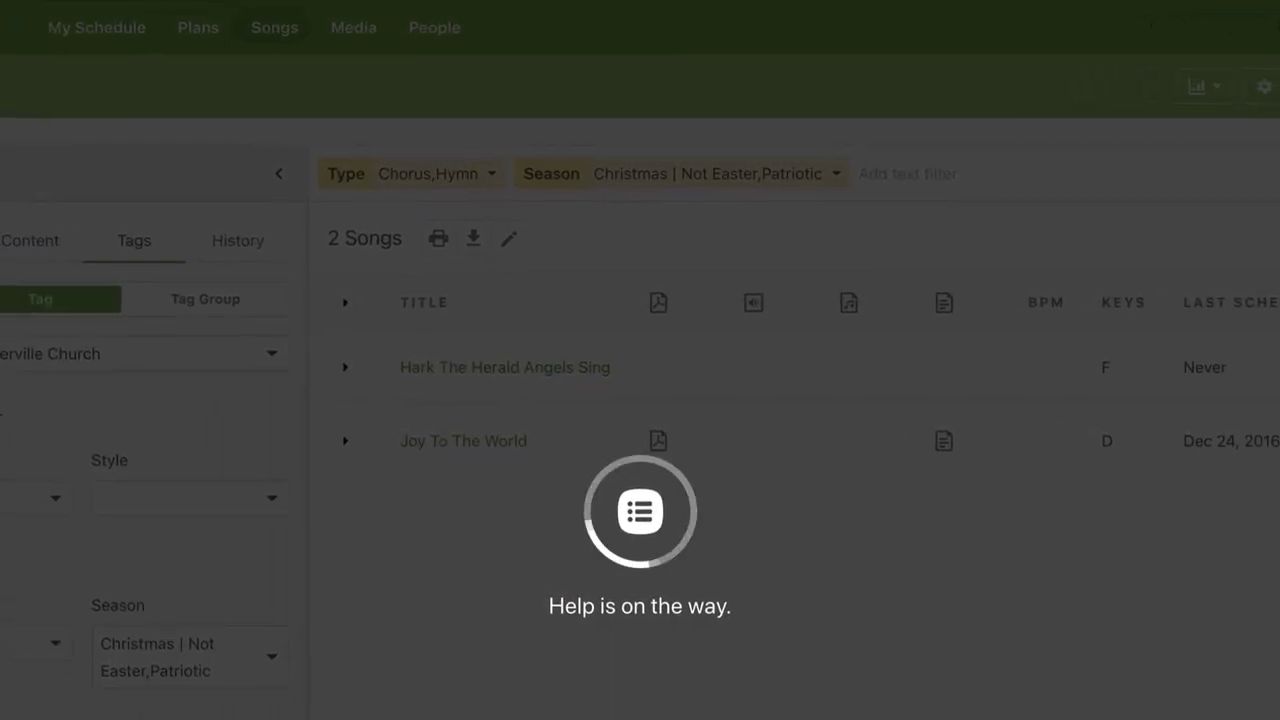